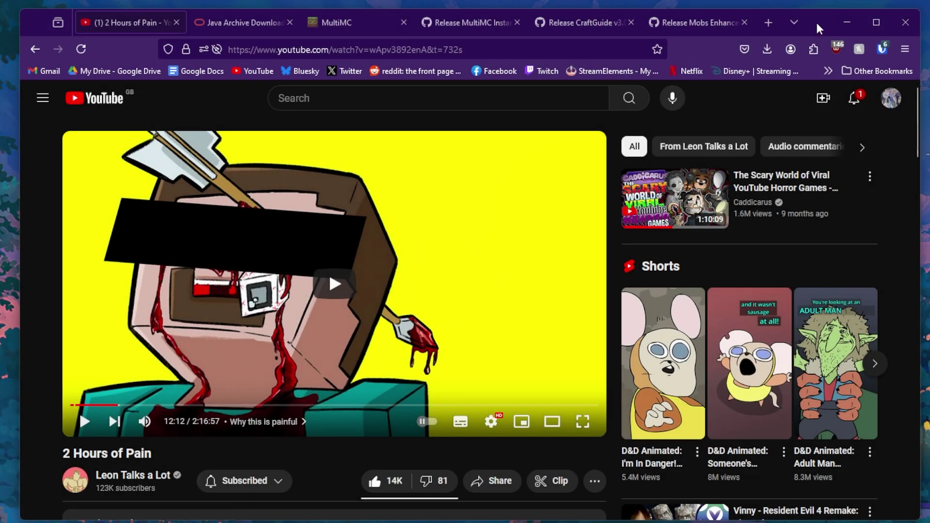
# - Reposition the browser window and point out 'Hours of Pain' in the video title
pyautogui.moveTo(816, 22); pyautogui.dragTo(836, 11)
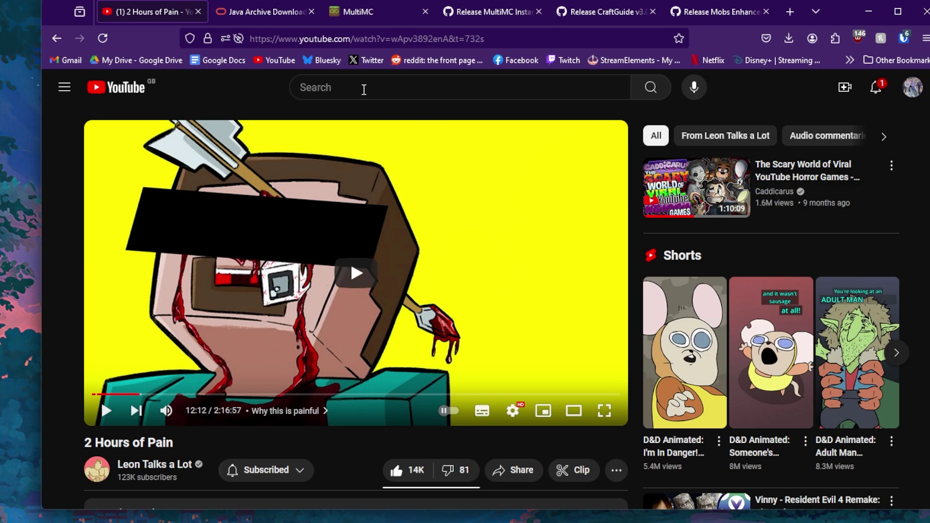
pyautogui.moveTo(835, 15); pyautogui.dragTo(819, 24)
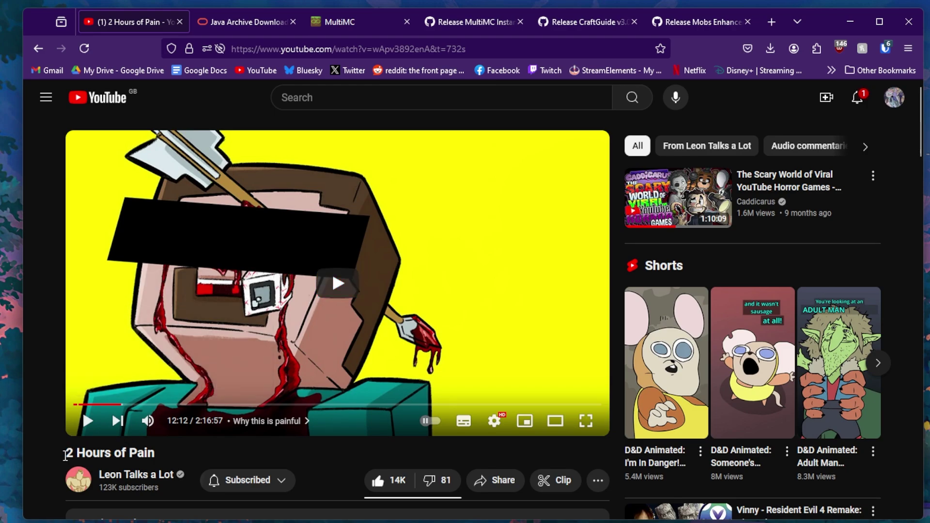
pyautogui.moveTo(73, 454); pyautogui.dragTo(172, 454)
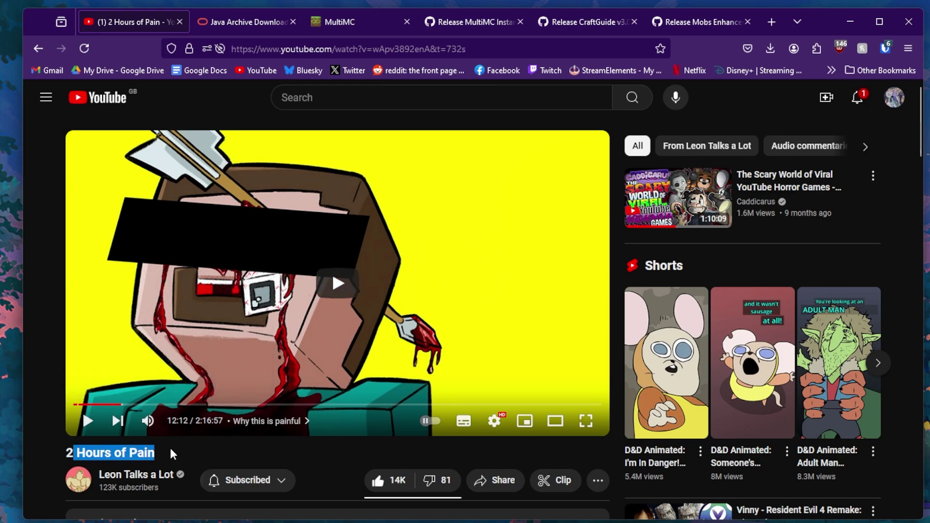
pyautogui.click(128, 454)
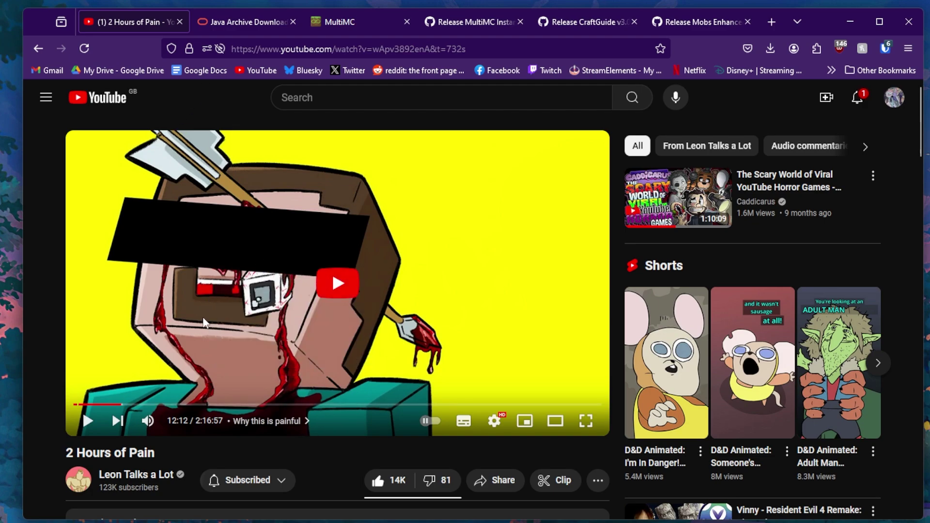
# - Scroll down the YouTube video page toward the description
pyautogui.scroll(-6, 203, 318)
pyautogui.scroll(-10, 203, 314)
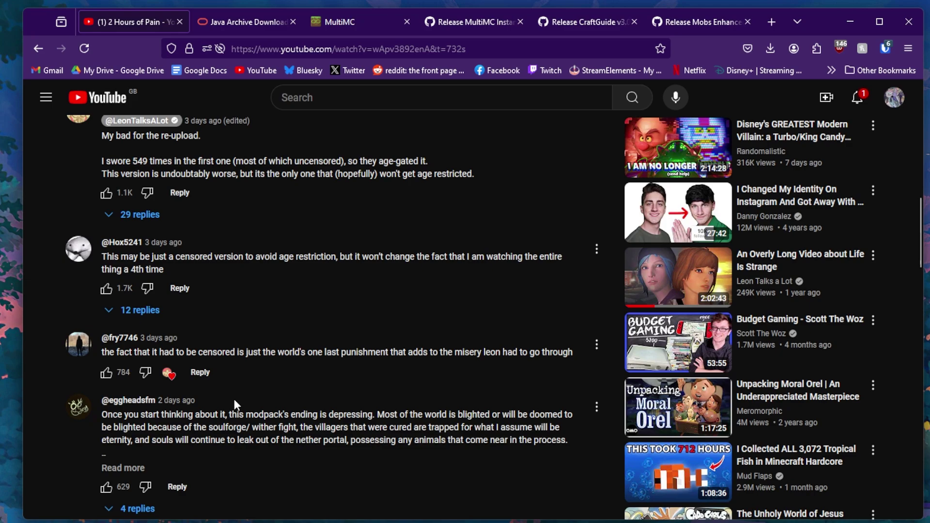
pyautogui.scroll(-2, 164, 396)
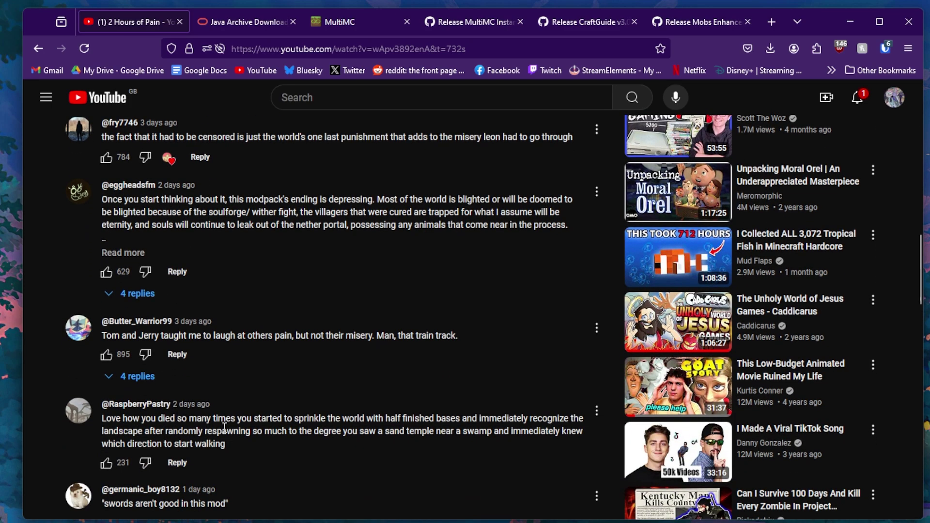
pyautogui.scroll(-3, 296, 462)
pyautogui.scroll(20, 354, 368)
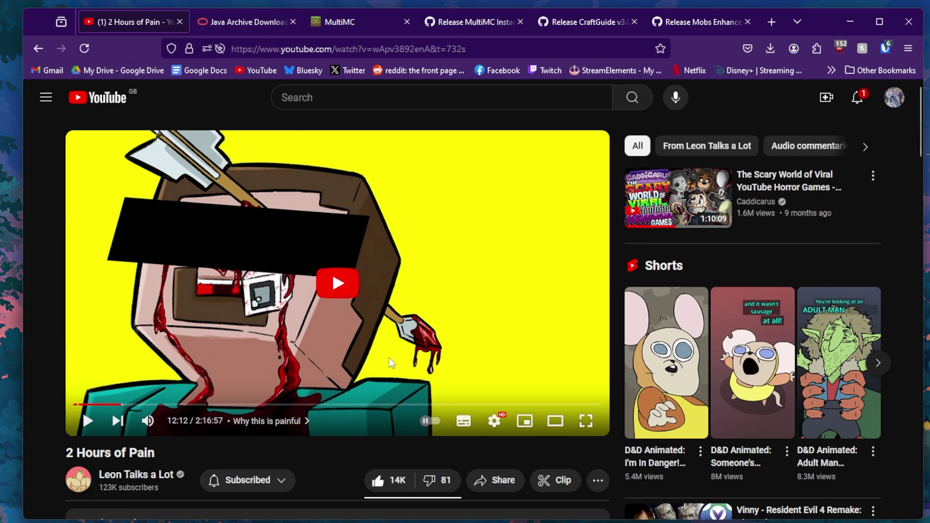
pyautogui.scroll(-5, 388, 358)
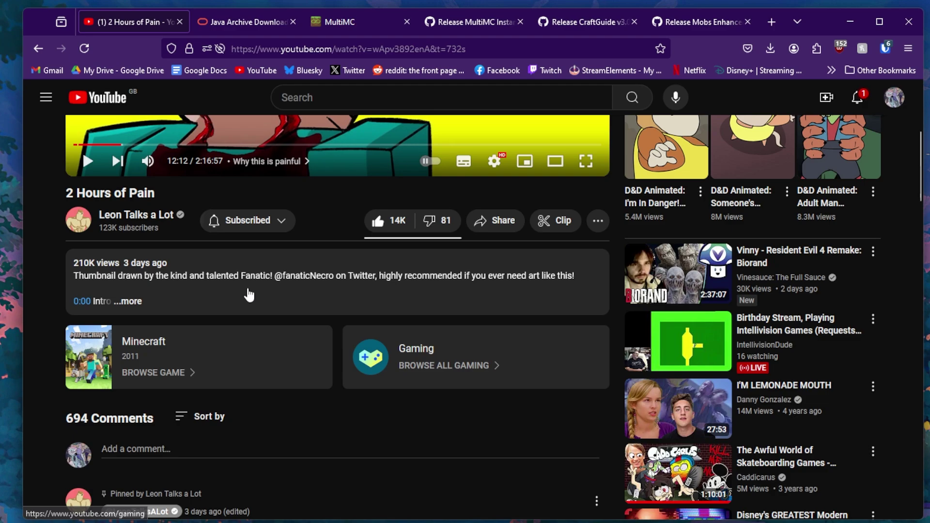
# - Point out the artist's handle in the video description while scrolling around it
pyautogui.moveTo(275, 280); pyautogui.dragTo(335, 282)
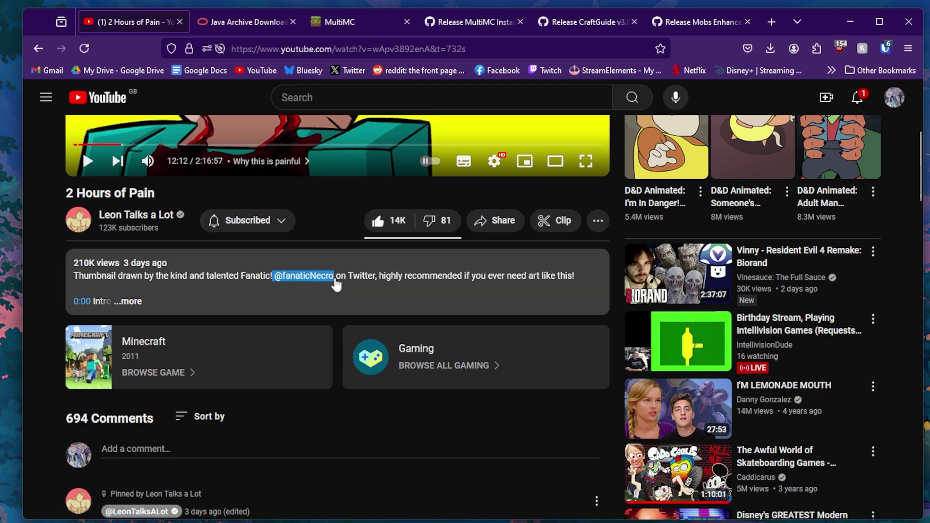
pyautogui.click(341, 203)
pyautogui.scroll(5, 340, 238)
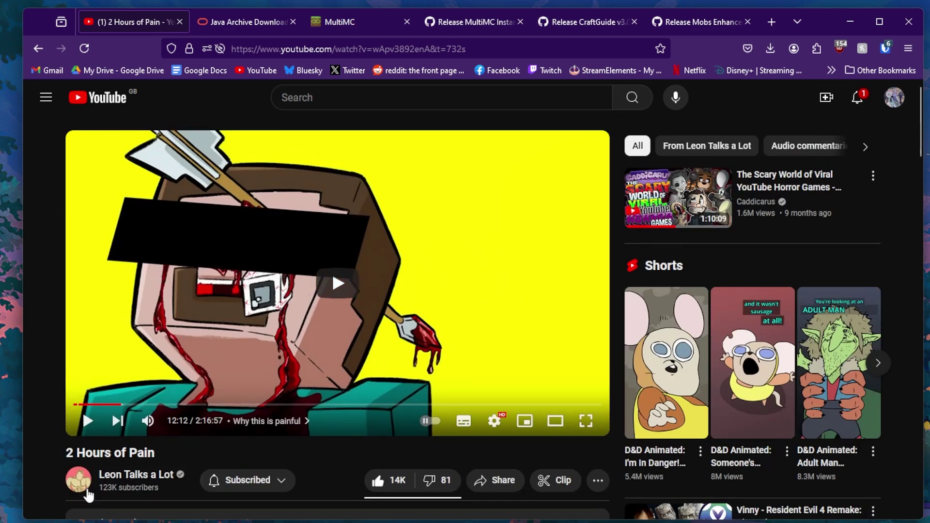
pyautogui.scroll(-2, 213, 446)
pyautogui.scroll(2, 229, 409)
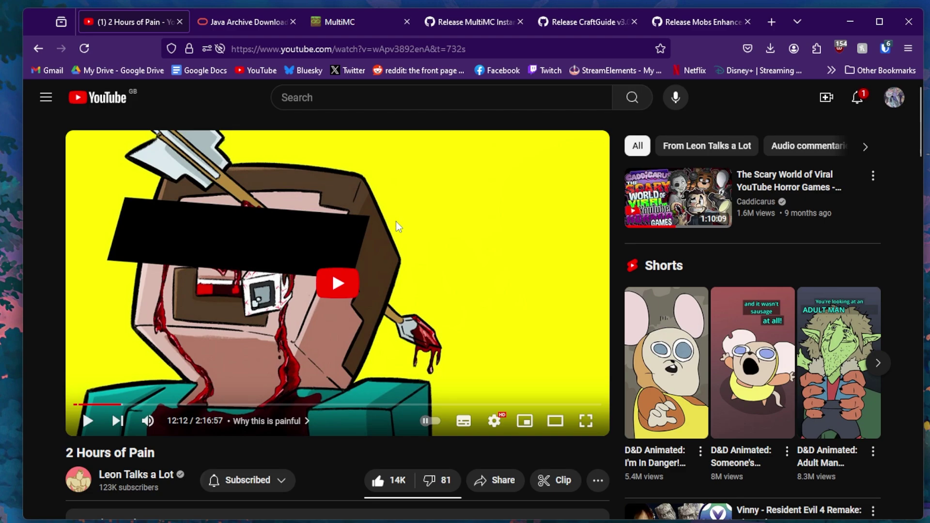
pyautogui.scroll(-3, 396, 222)
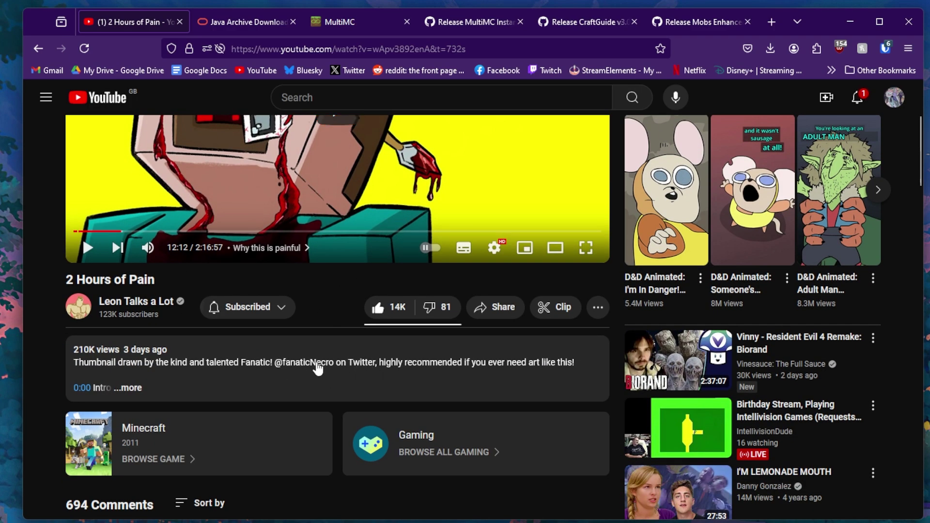
pyautogui.scroll(-8, 281, 370)
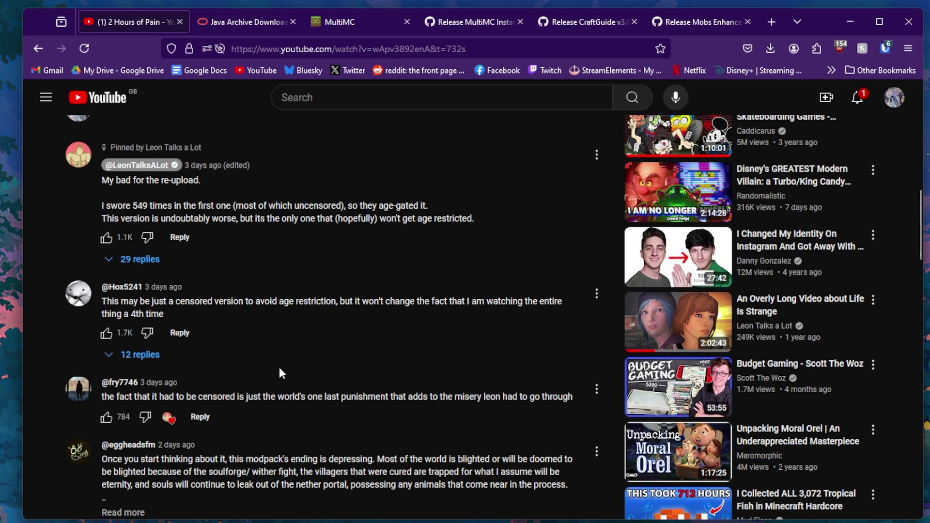
pyautogui.scroll(12, 331, 389)
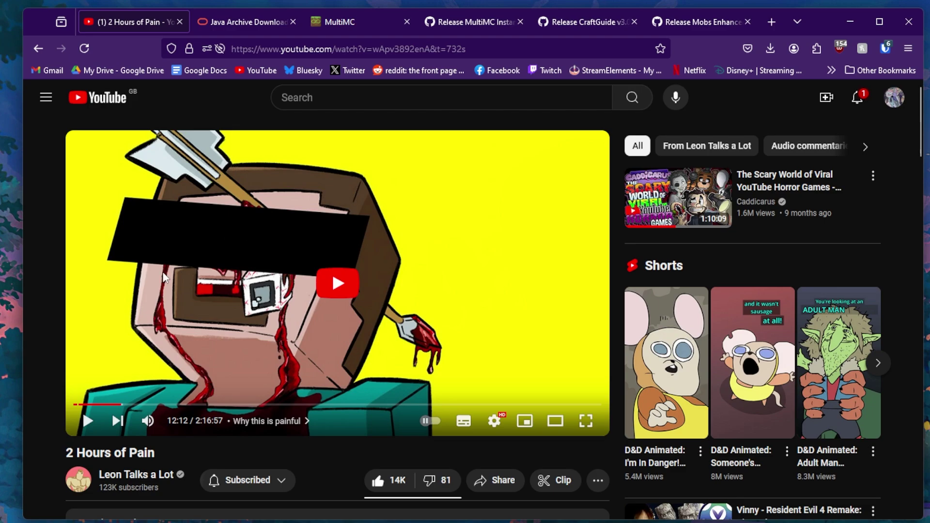
# - Glance at the Java archive page, then return to the YouTube video and scroll it
pyautogui.click(265, 25)
pyautogui.hotkey('ctrl', 'shift', 'Tab')
pyautogui.scroll(-6, 356, 224)
pyautogui.scroll(7, 320, 406)
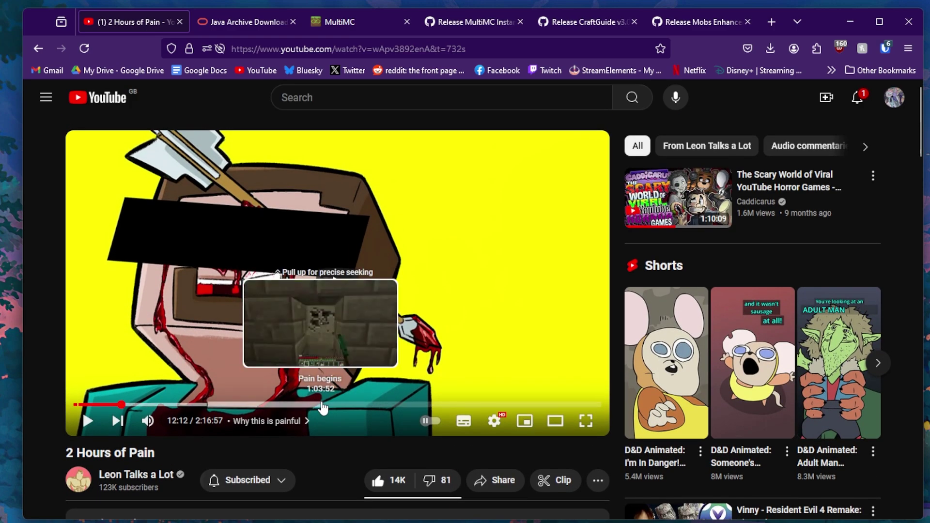
pyautogui.scroll(-1, 320, 387)
pyautogui.scroll(-1, 319, 384)
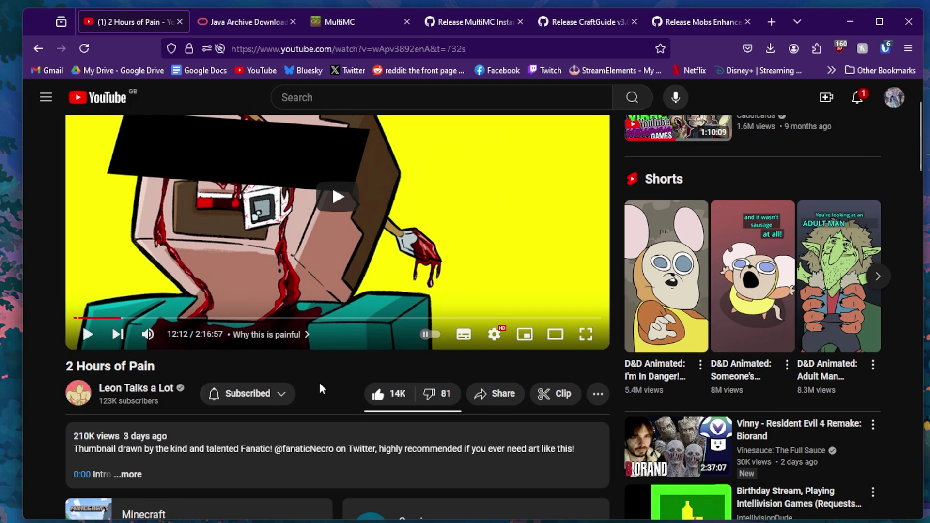
pyautogui.scroll(2, 321, 370)
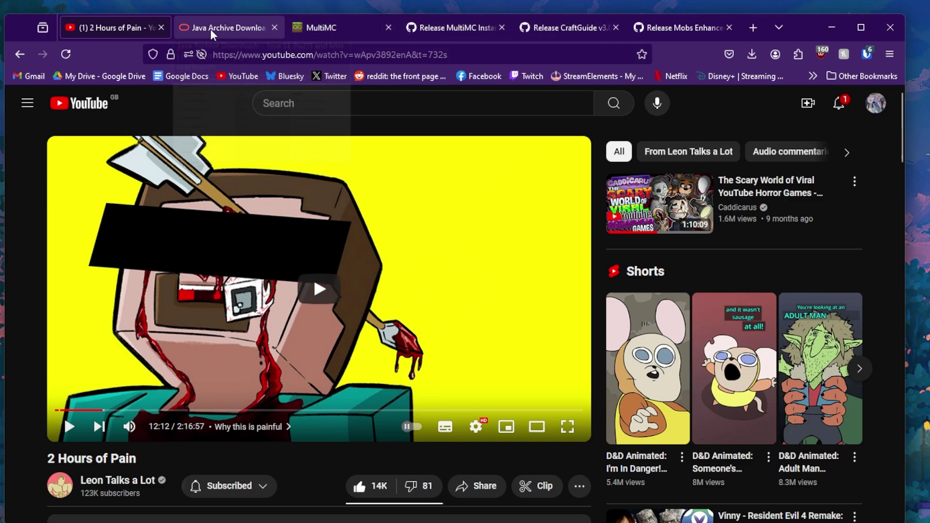
# - Bring up the Java SE 8 archive downloads page and scroll to the JDK 8u411 table
pyautogui.moveTo(640, 30)
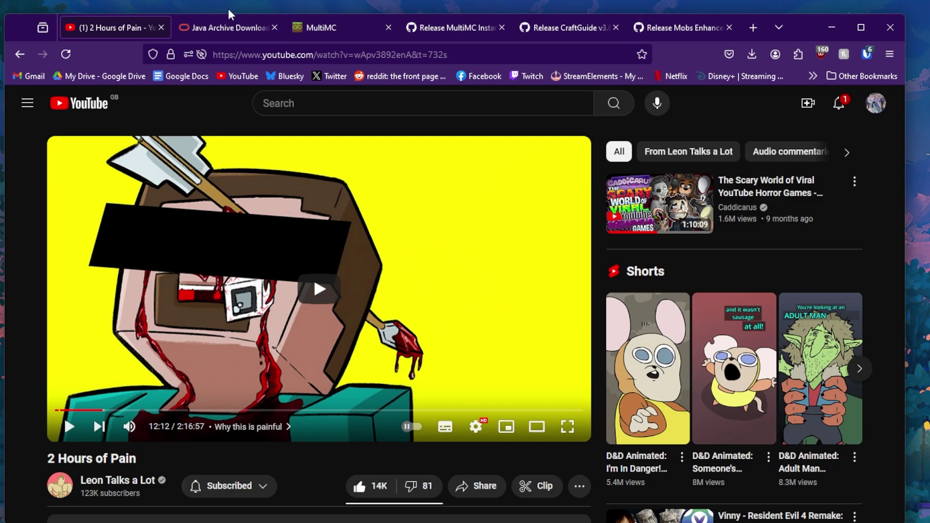
pyautogui.click(228, 29)
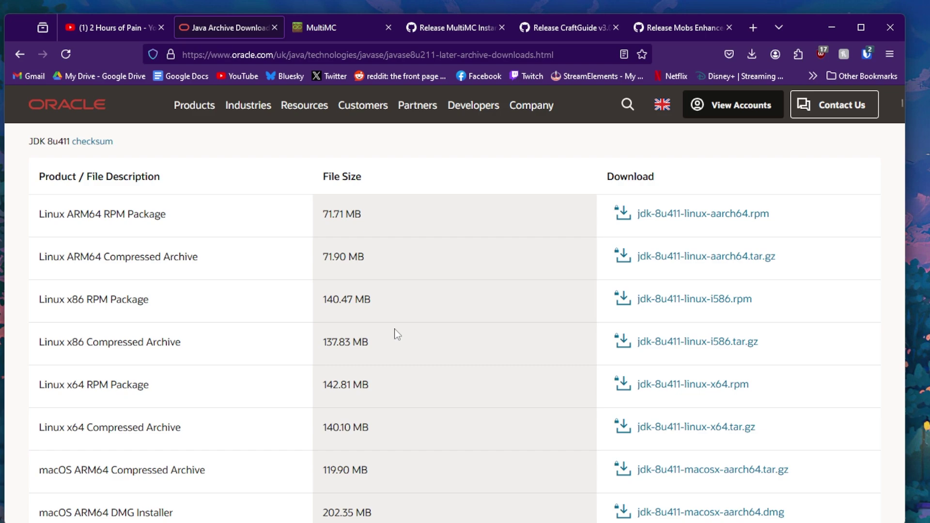
pyautogui.scroll(-5, 391, 332)
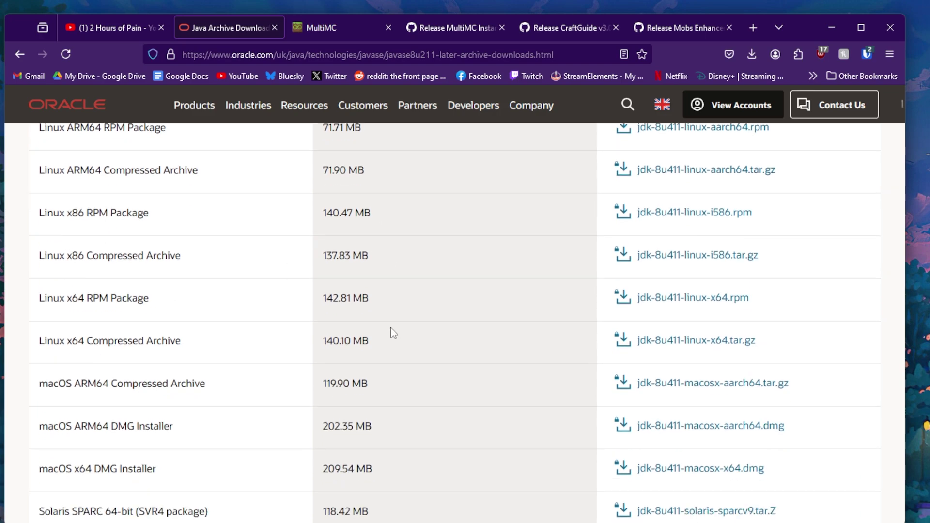
pyautogui.scroll(-5, 393, 334)
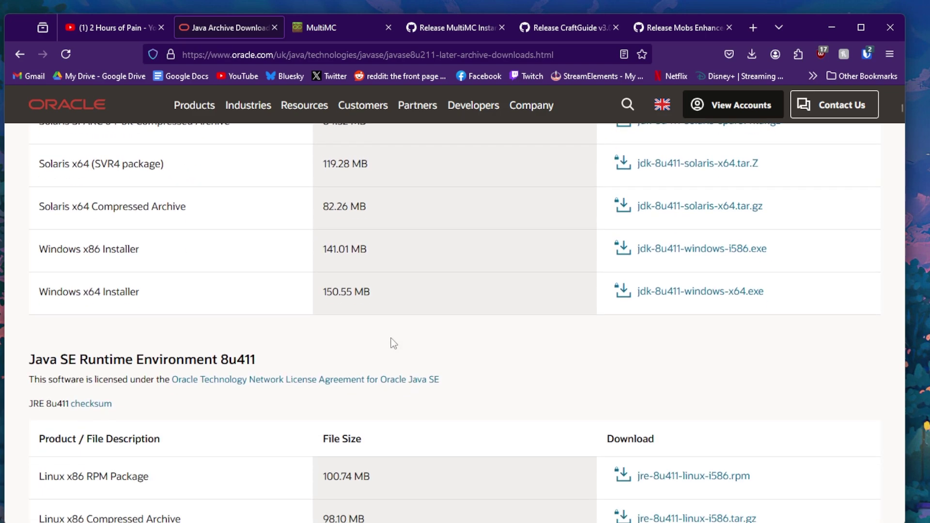
pyautogui.scroll(20, 393, 343)
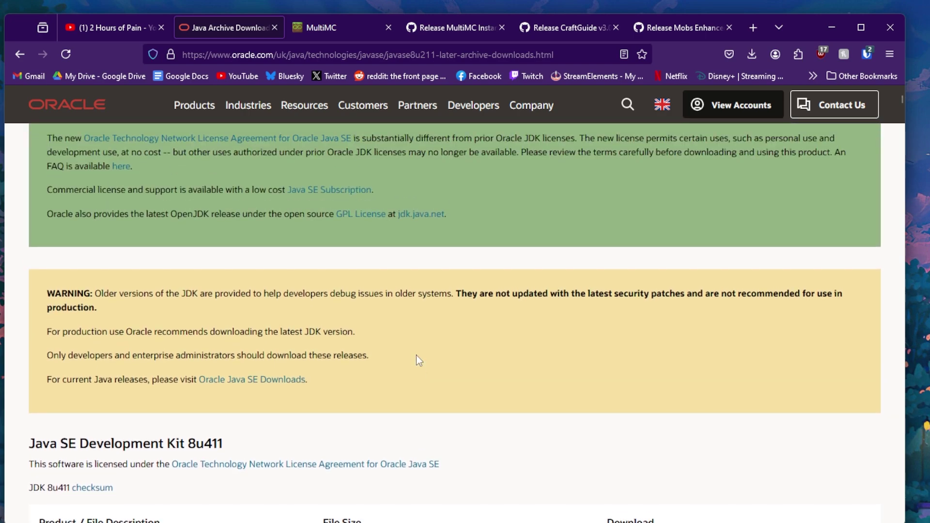
pyautogui.scroll(3, 418, 360)
pyautogui.scroll(-9, 418, 356)
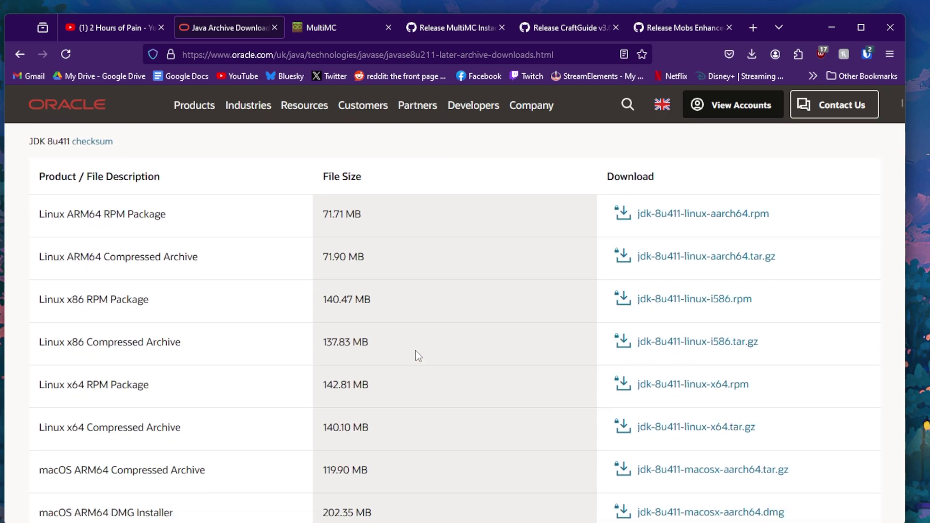
pyautogui.scroll(-7, 414, 354)
pyautogui.scroll(-2, 413, 356)
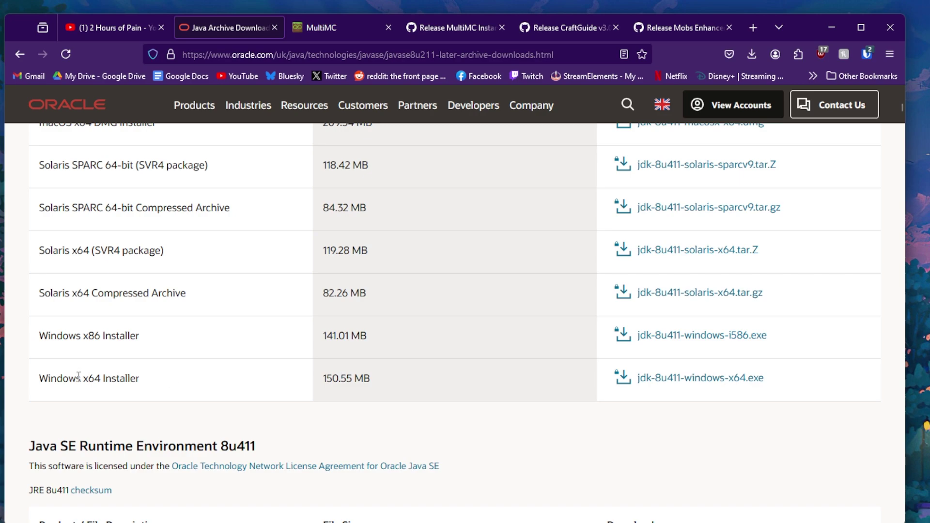
# - Point out x64 in the Windows x64 Installer row, then scroll back up the page
pyautogui.moveTo(83, 381); pyautogui.dragTo(109, 383)
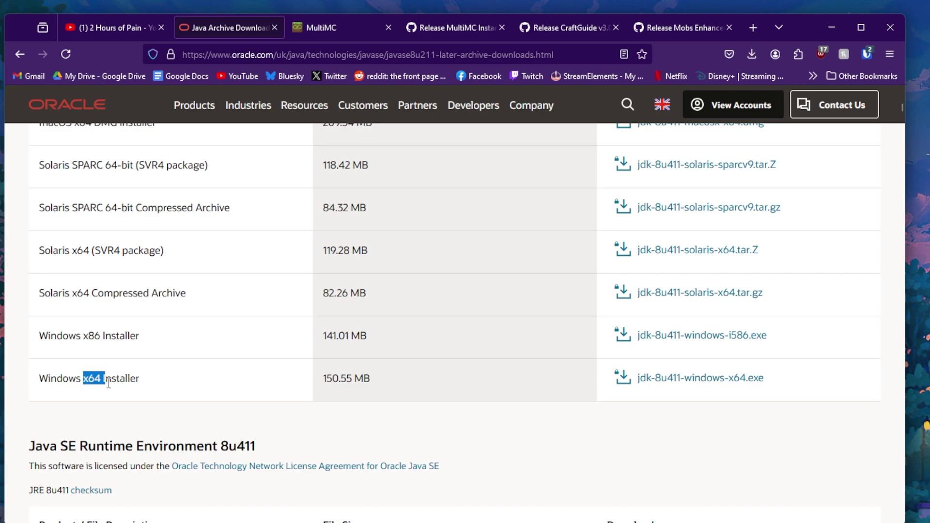
pyautogui.click(137, 384)
pyautogui.scroll(12, 160, 376)
pyautogui.scroll(-4, 179, 343)
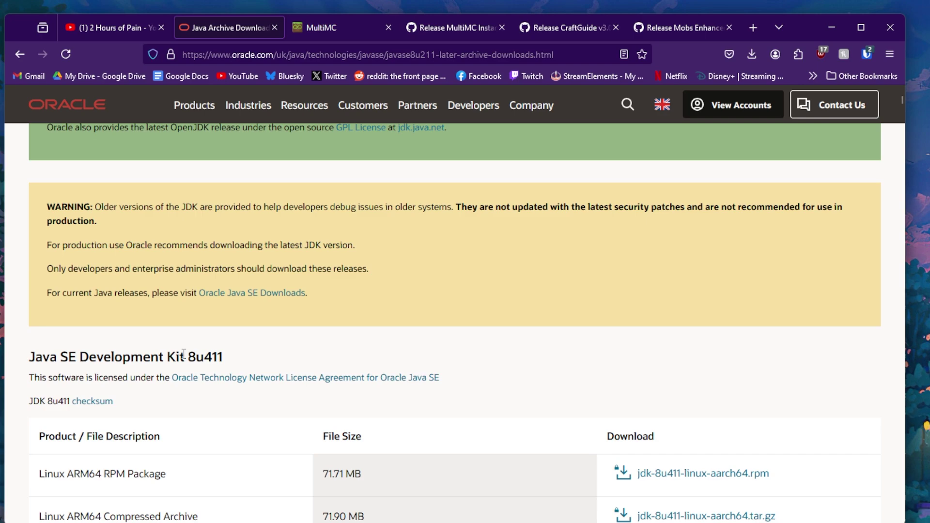
pyautogui.scroll(5, 266, 323)
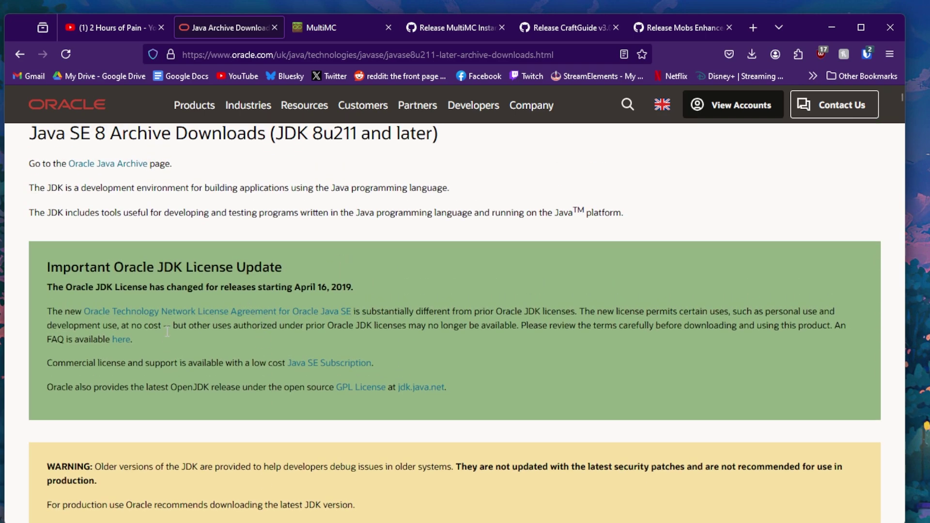
pyautogui.scroll(-7, 150, 365)
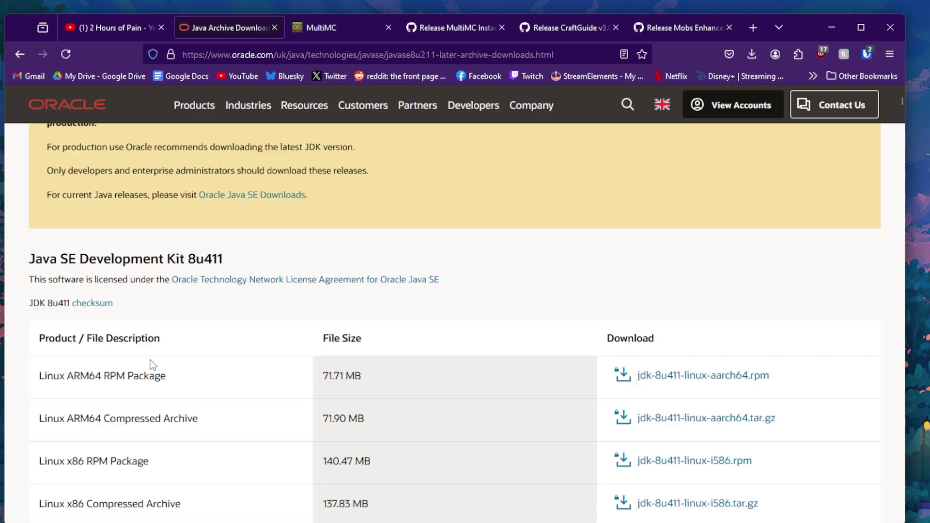
pyautogui.scroll(8, 155, 339)
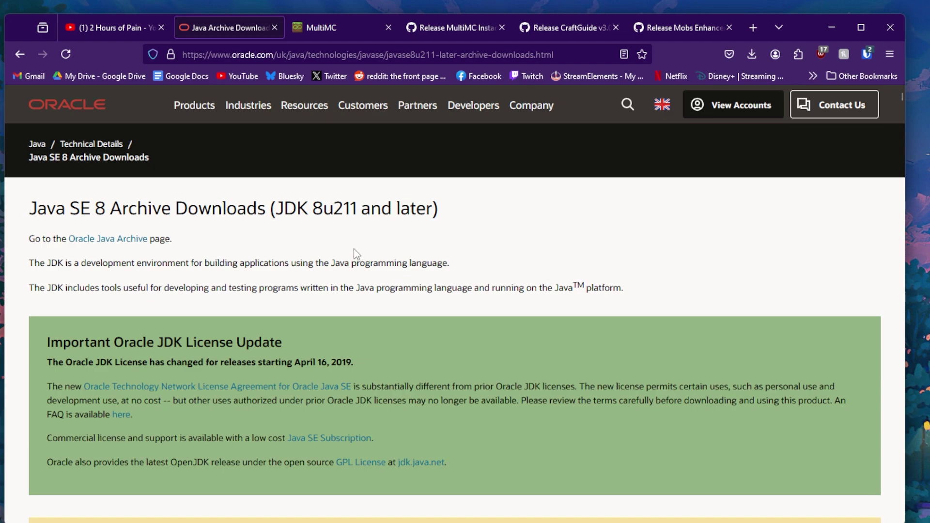
pyautogui.scroll(-15, 356, 253)
pyautogui.scroll(10, 349, 333)
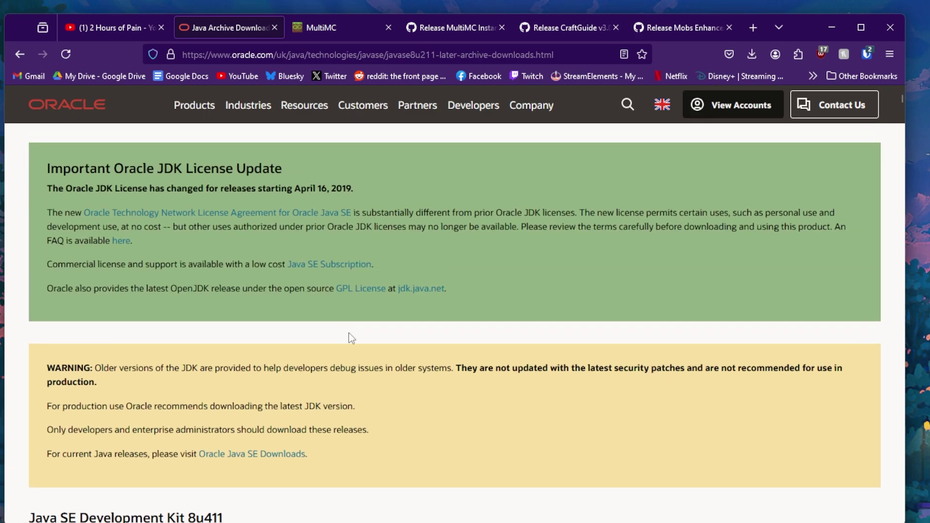
pyautogui.scroll(-3, 349, 334)
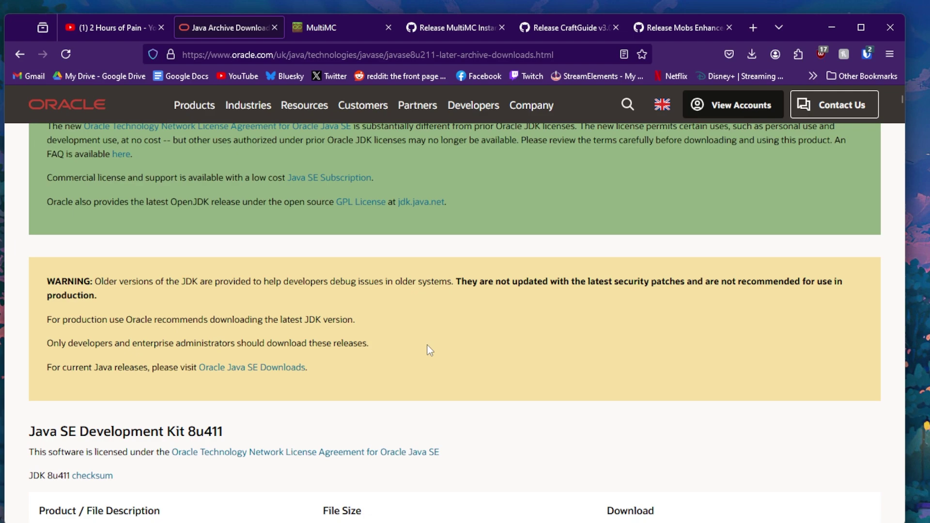
pyautogui.middleClick(459, 250)
# - Scroll to the JDK 8u411 table and point out x64 in the Windows x64 Installer row
pyautogui.scroll(5, 458, 245)
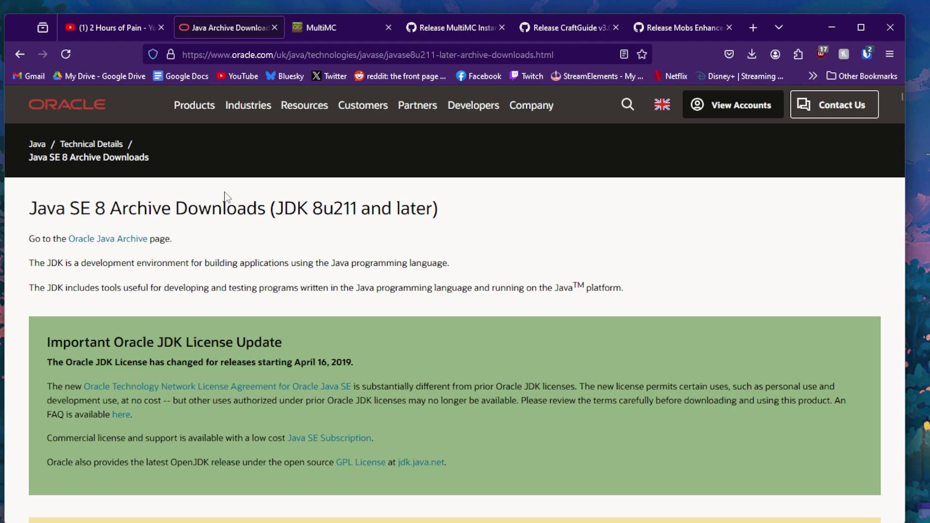
pyautogui.scroll(-15, 309, 199)
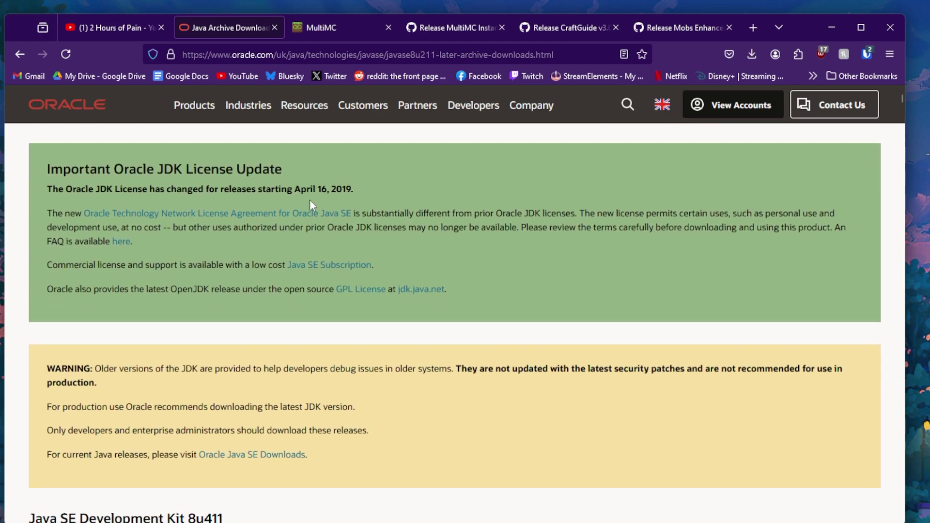
pyautogui.scroll(-5, 315, 201)
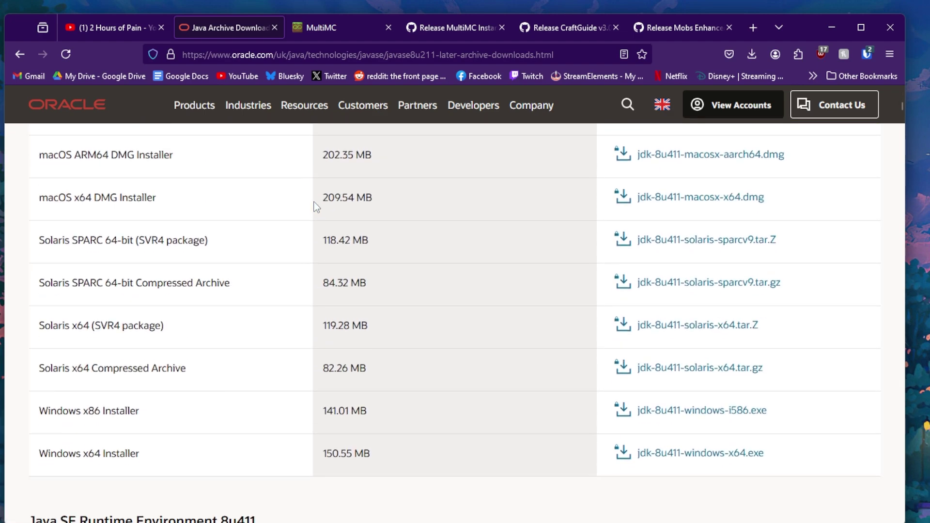
pyautogui.moveTo(84, 366); pyautogui.dragTo(105, 368)
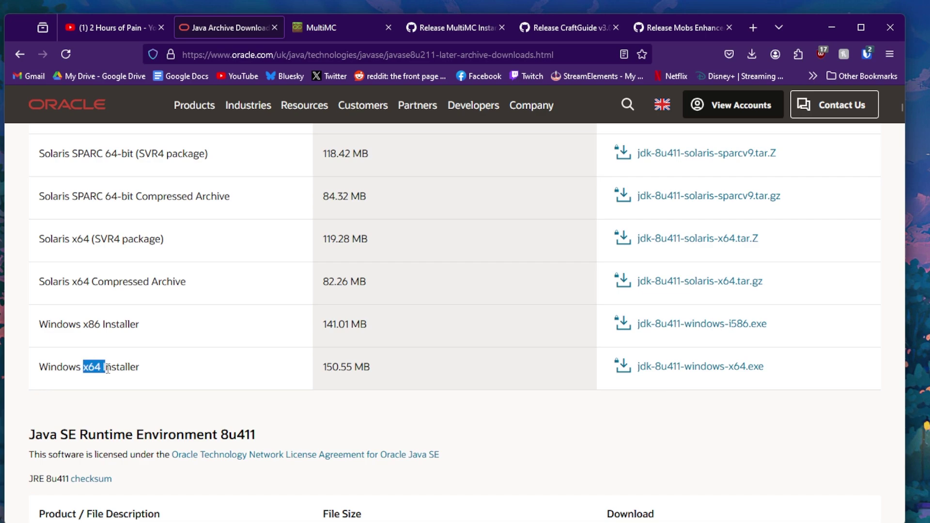
pyautogui.click(162, 368)
# - Scroll up and down through the JDK 8u411 archive listings
pyautogui.scroll(3, 62, 380)
pyautogui.scroll(1, 63, 380)
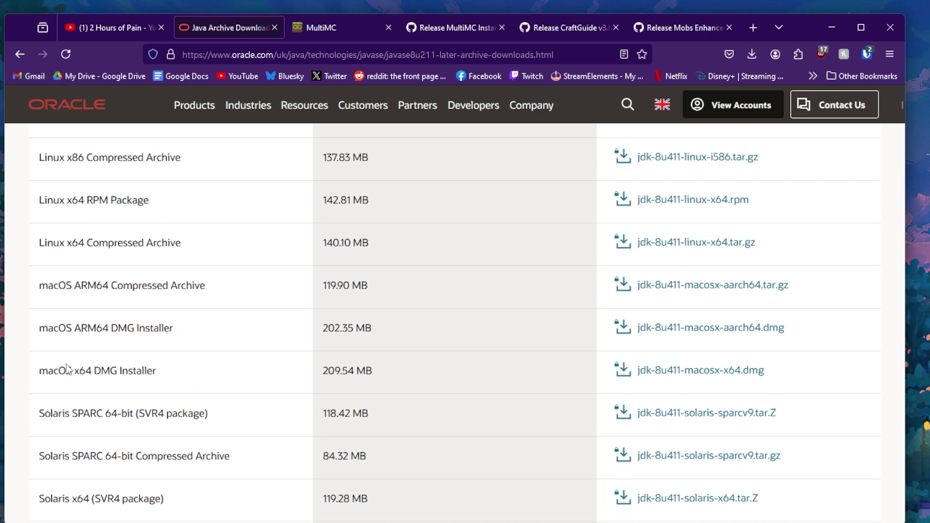
pyautogui.scroll(4, 141, 276)
pyautogui.scroll(-8, 116, 264)
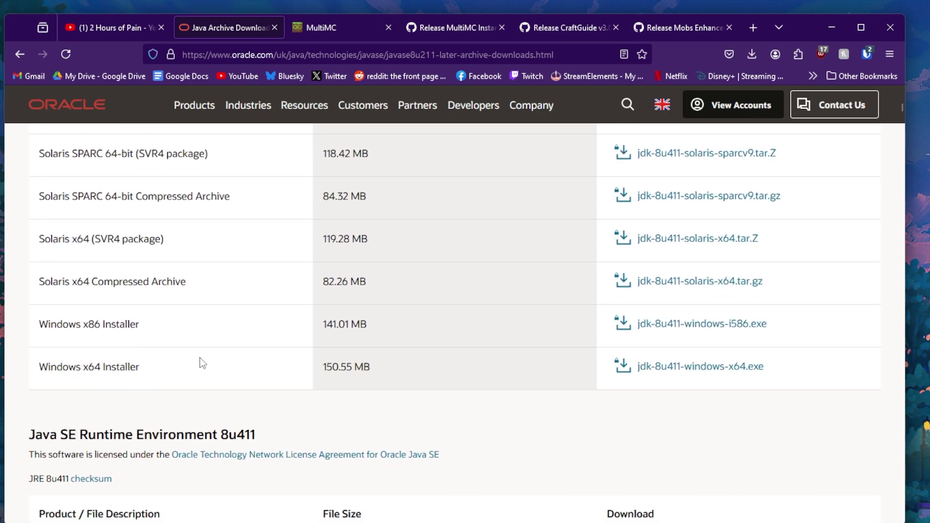
pyautogui.scroll(10, 187, 363)
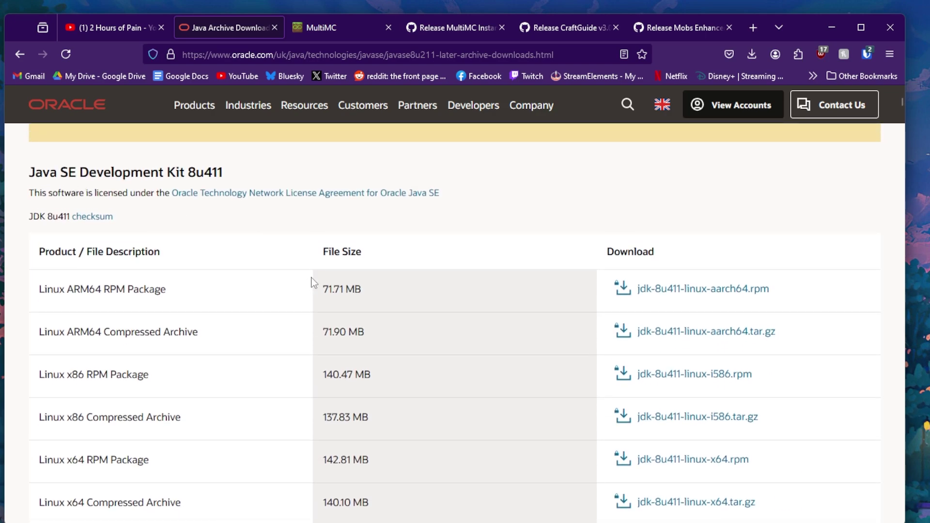
pyautogui.scroll(-8, 182, 357)
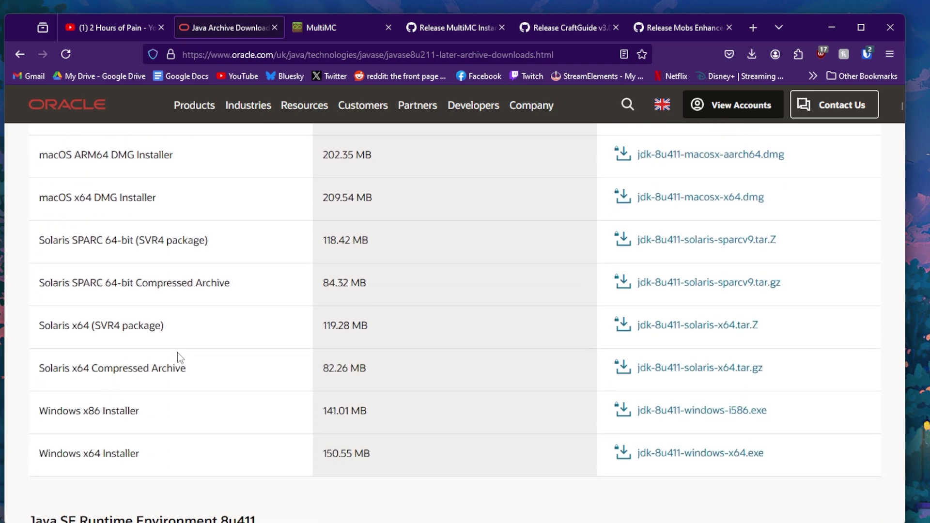
pyautogui.scroll(-2, 180, 358)
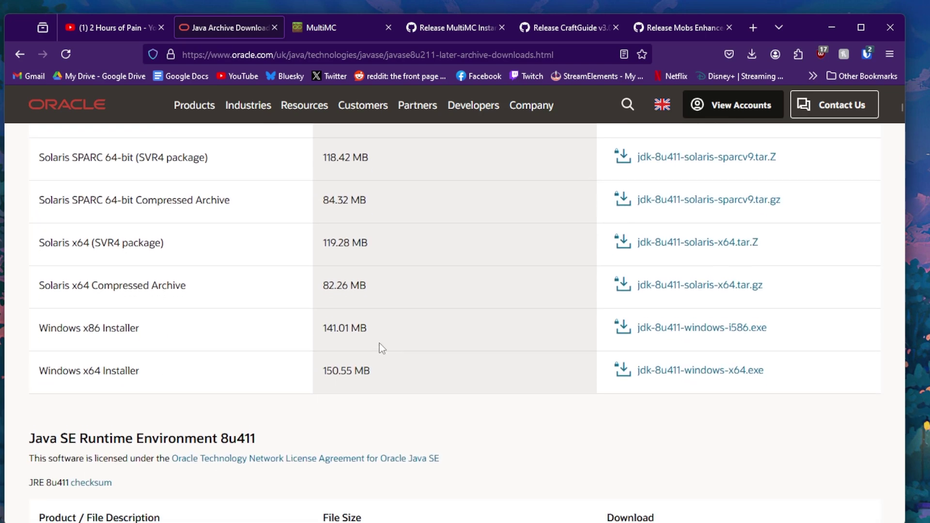
pyautogui.scroll(6, 380, 347)
pyautogui.scroll(-4, 289, 341)
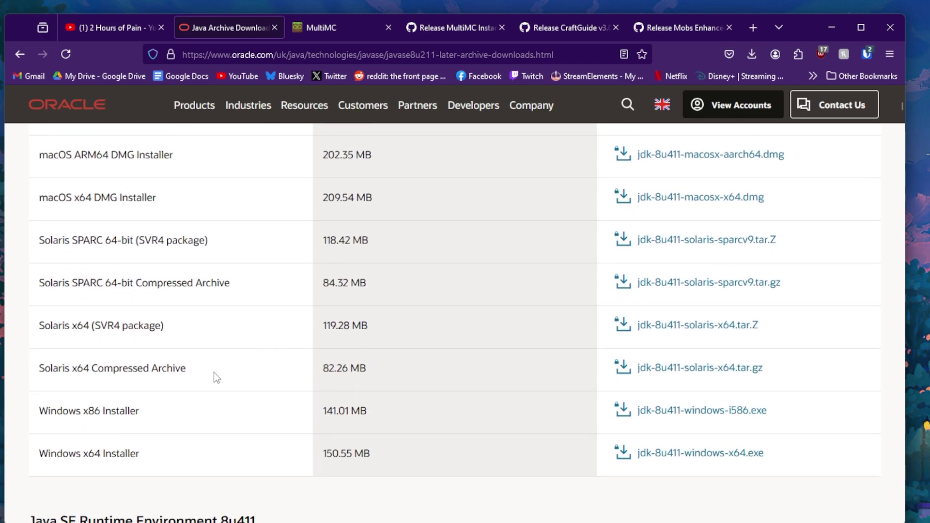
pyautogui.scroll(5, 173, 392)
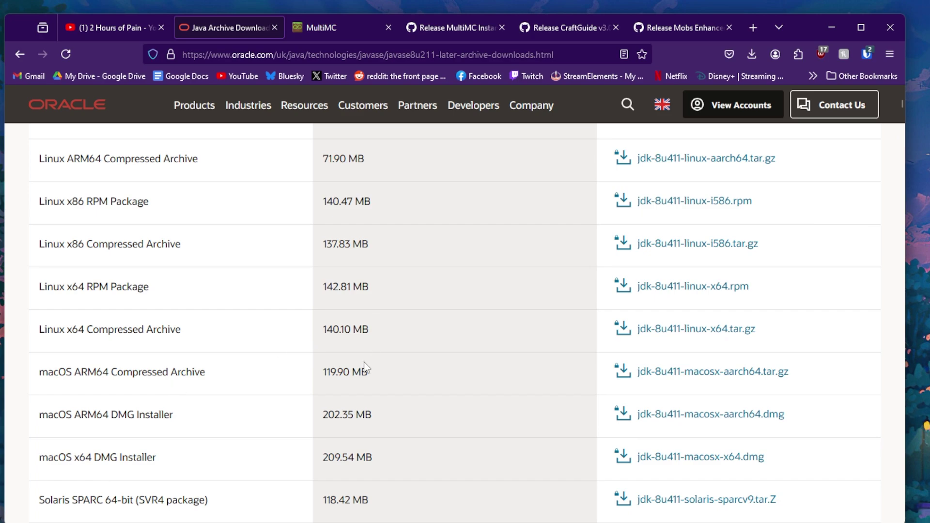
pyautogui.scroll(-7, 364, 368)
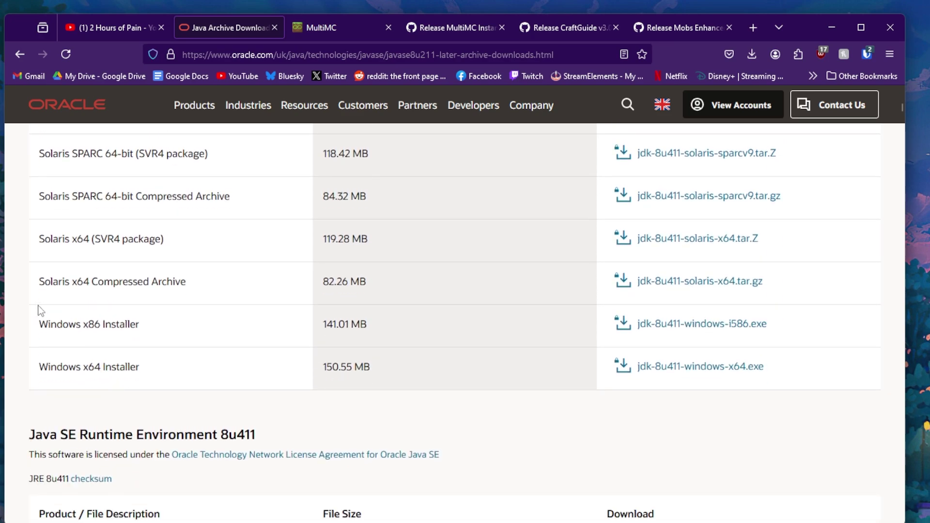
# - Point out the Windows x64 Installer, jdk-8u411-windows-x64.exe, at 150.55 MB
pyautogui.moveTo(53, 366); pyautogui.dragTo(127, 369)
pyautogui.click(136, 370)
pyautogui.scroll(15, 151, 364)
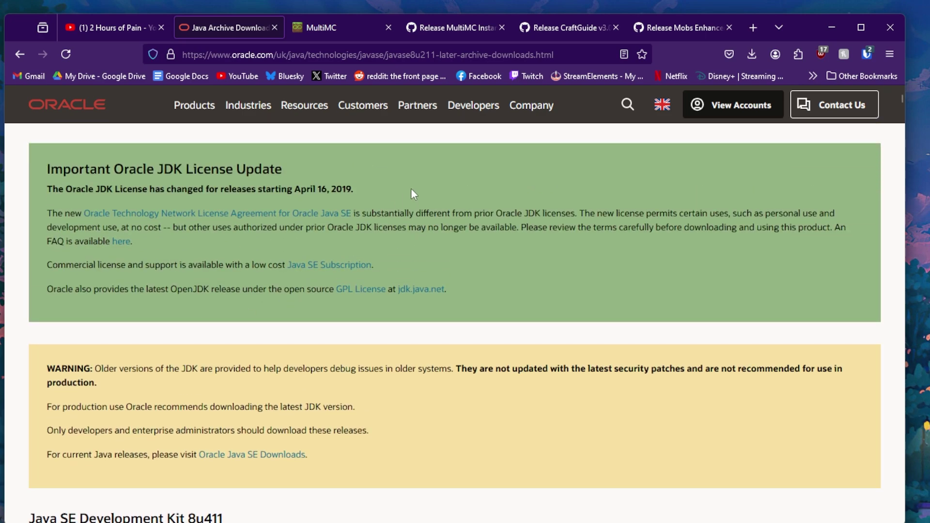
pyautogui.scroll(-15, 408, 238)
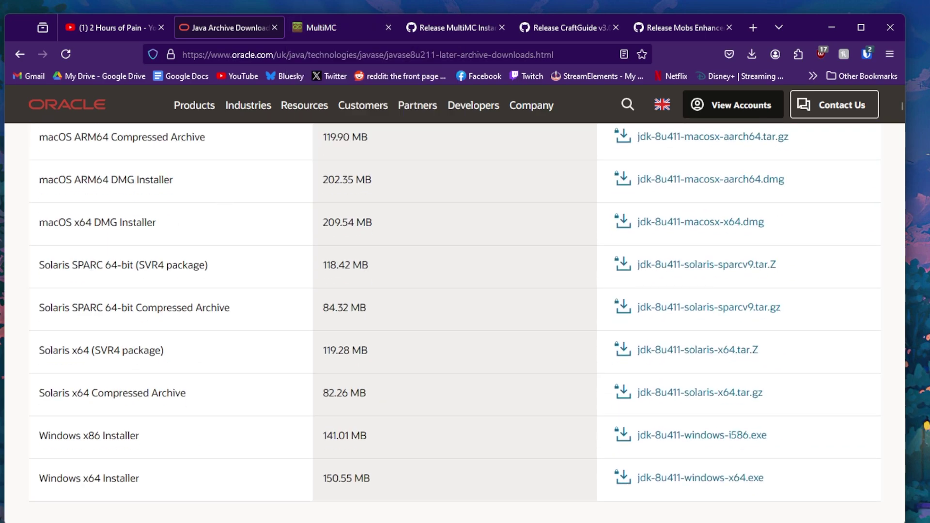
# - Switch to multimc.org and jump to the Download & Install section's Windows download
pyautogui.click(340, 28)
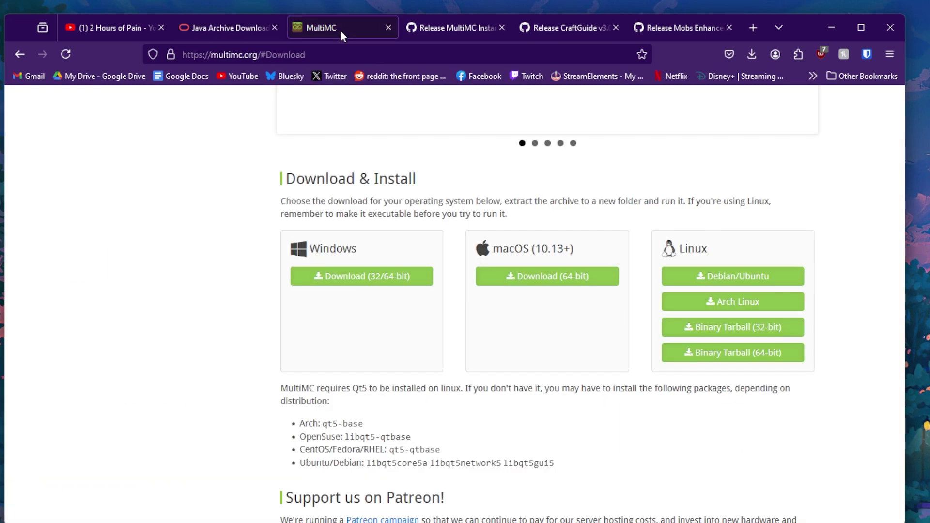
pyautogui.scroll(15, 341, 144)
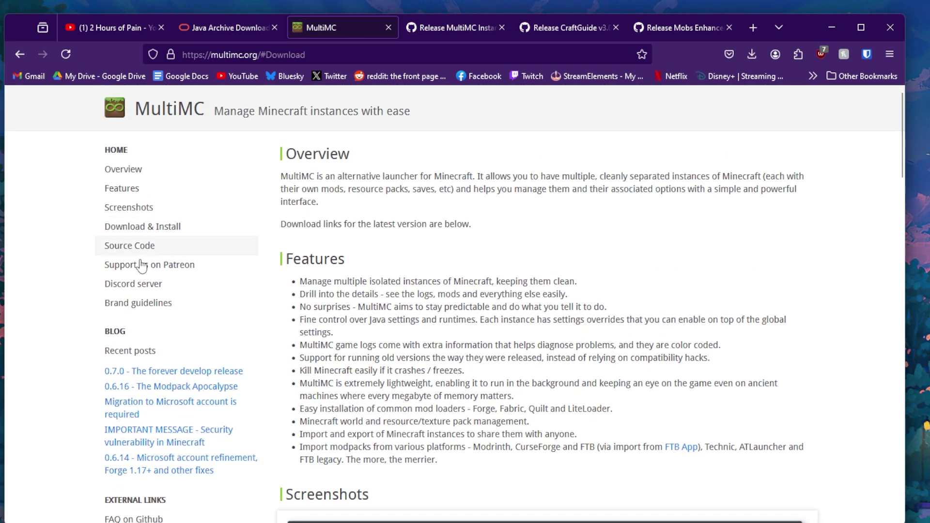
pyautogui.click(144, 230)
pyautogui.scroll(2, 383, 242)
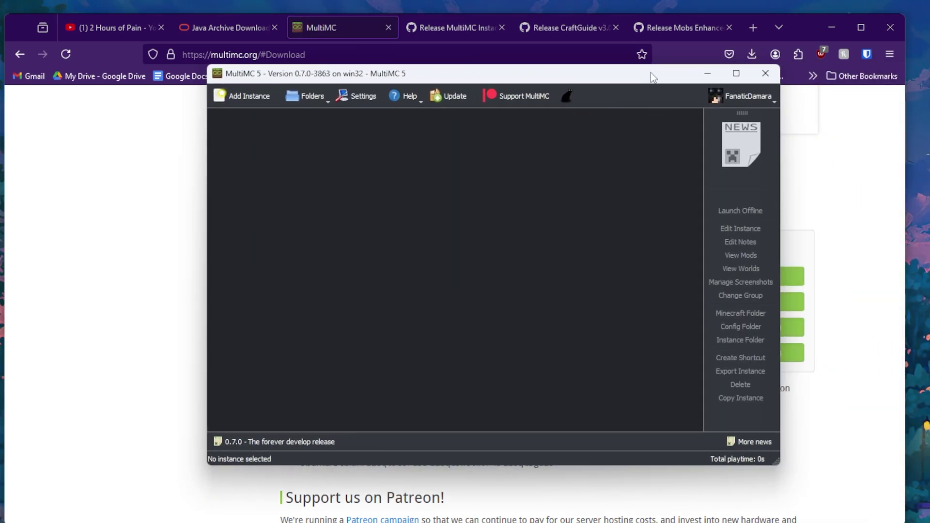
# - Move the MultiMC launcher to the top of the screen and open the account menu
pyautogui.moveTo(651, 74)
pyautogui.mouseDown()
pyautogui.moveTo(620, 94)
pyautogui.moveTo(637, 70)
pyautogui.moveTo(638, 103)
pyautogui.moveTo(637, 86)
pyautogui.mouseUp()
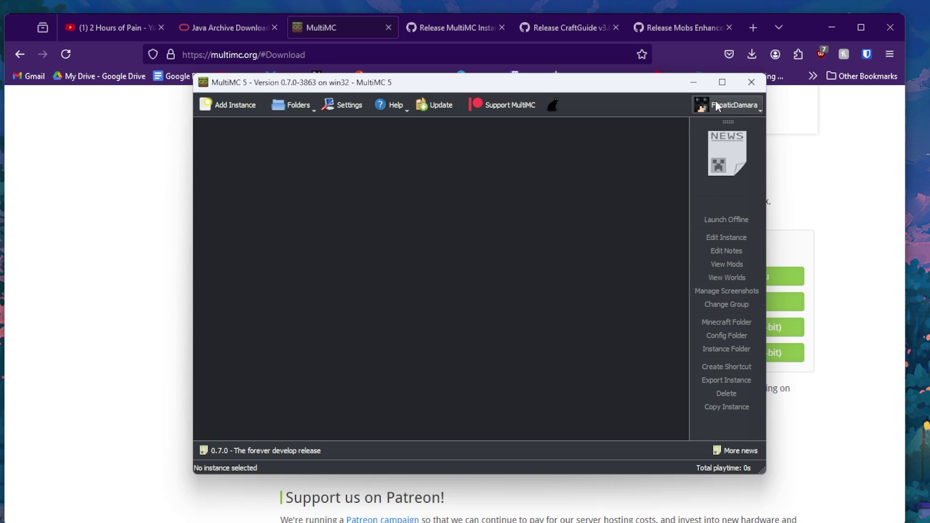
pyautogui.moveTo(449, 88); pyautogui.dragTo(453, 68)
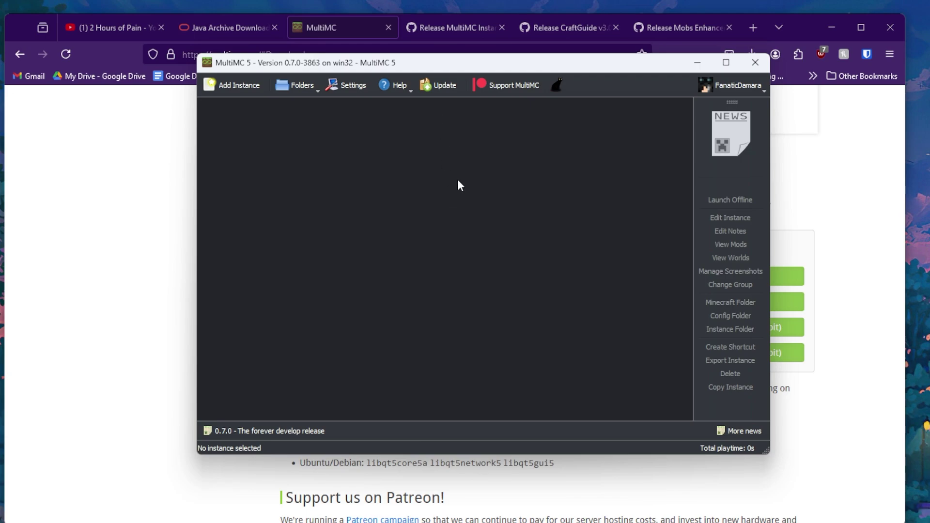
pyautogui.click(733, 86)
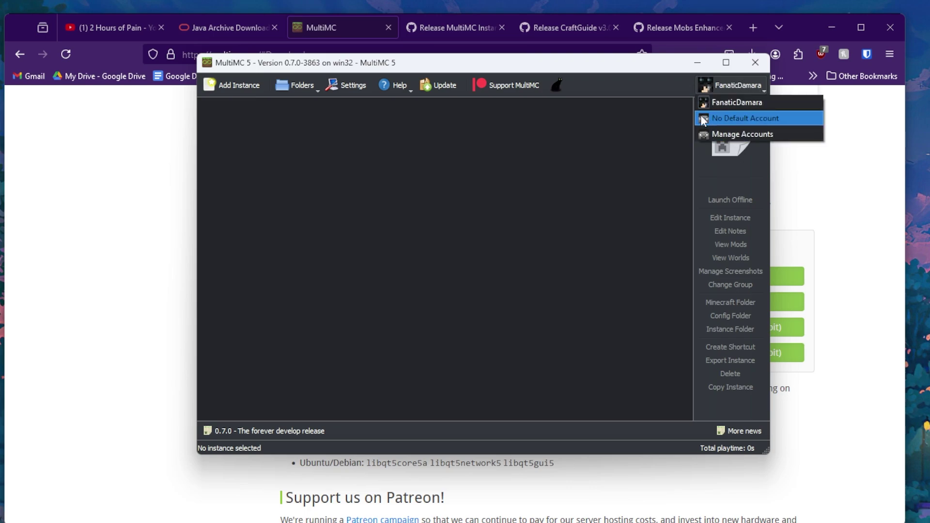
# - Review the signed-in Minecraft account under Manage Accounts, close Settings, and minimise MultiMC
pyautogui.click(729, 134)
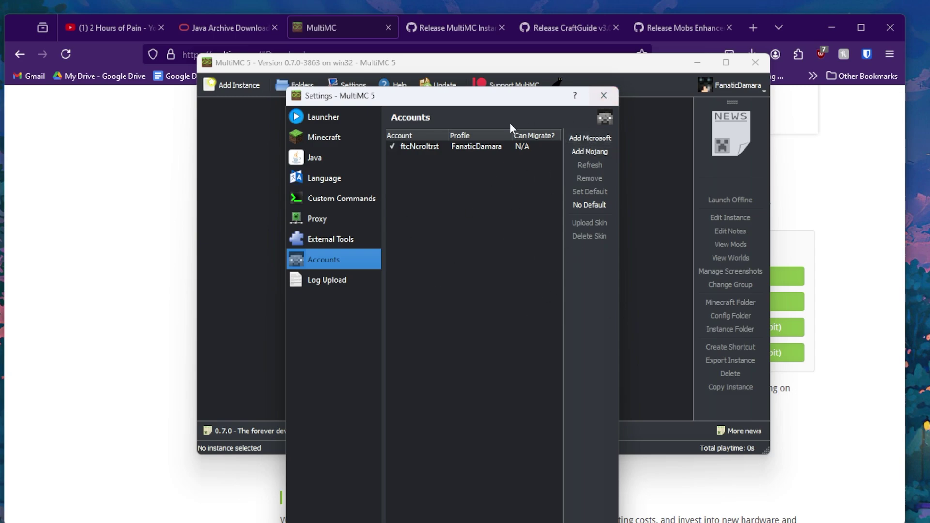
pyautogui.click(440, 147)
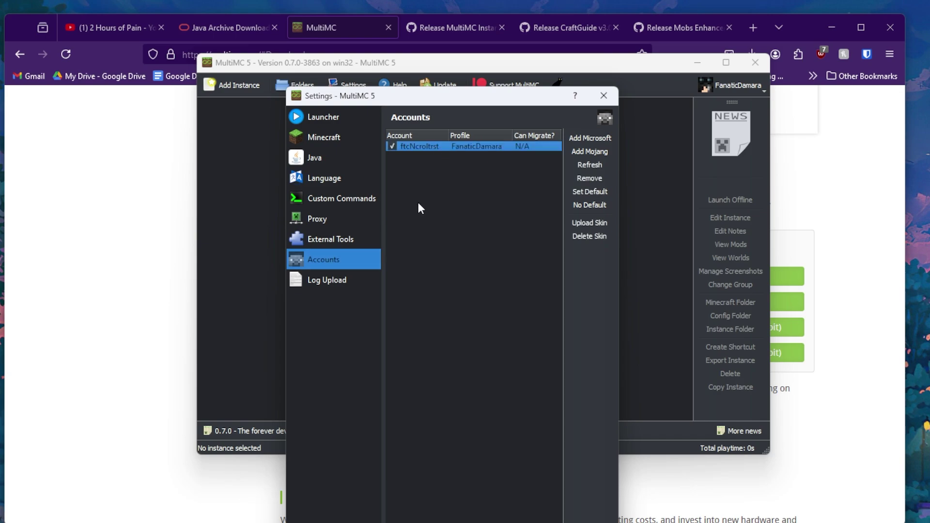
pyautogui.click(611, 98)
pyautogui.moveTo(630, 72); pyautogui.dragTo(771, 145)
pyautogui.click(840, 142)
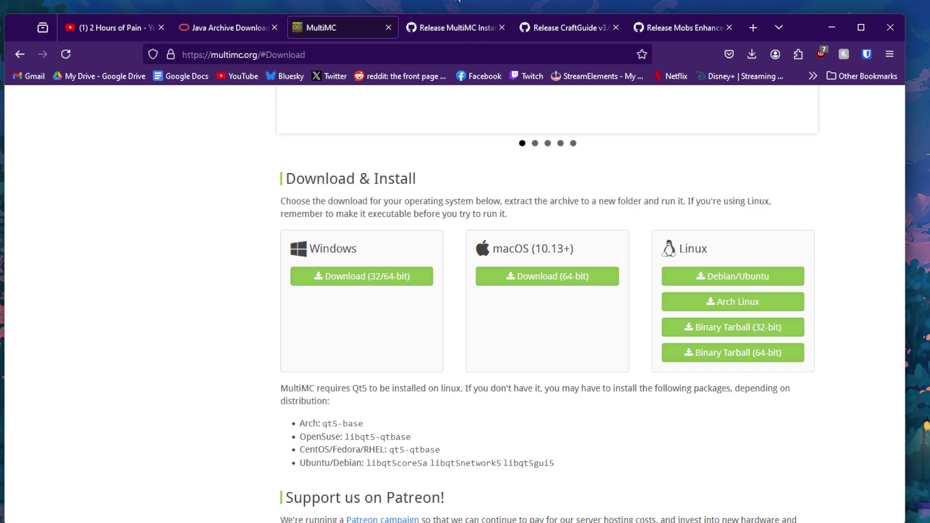
# - Switch to the Fabric + BTW CE 2.1.4 release and scroll to Cursed-Fabric-BTW-MultiMC.zip (4.2 MB)
pyautogui.click(455, 32)
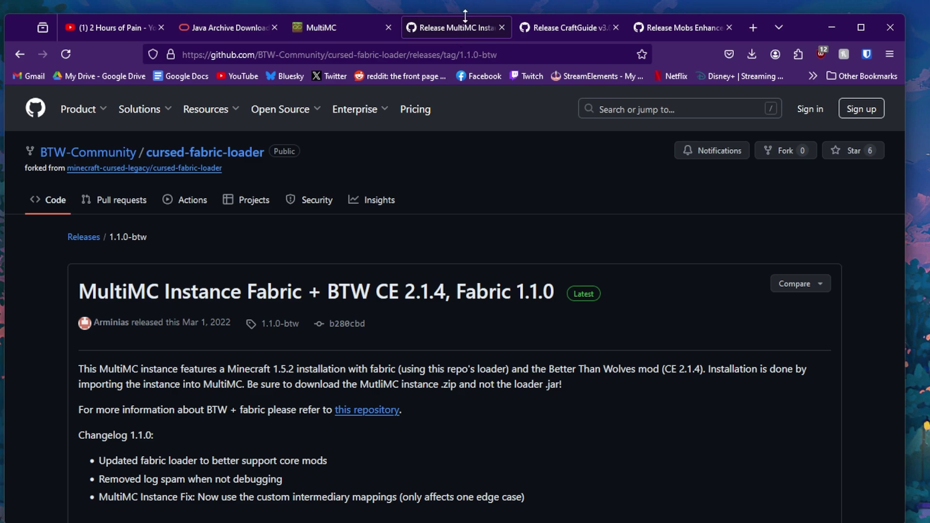
pyautogui.scroll(-3, 276, 203)
pyautogui.scroll(3, 276, 201)
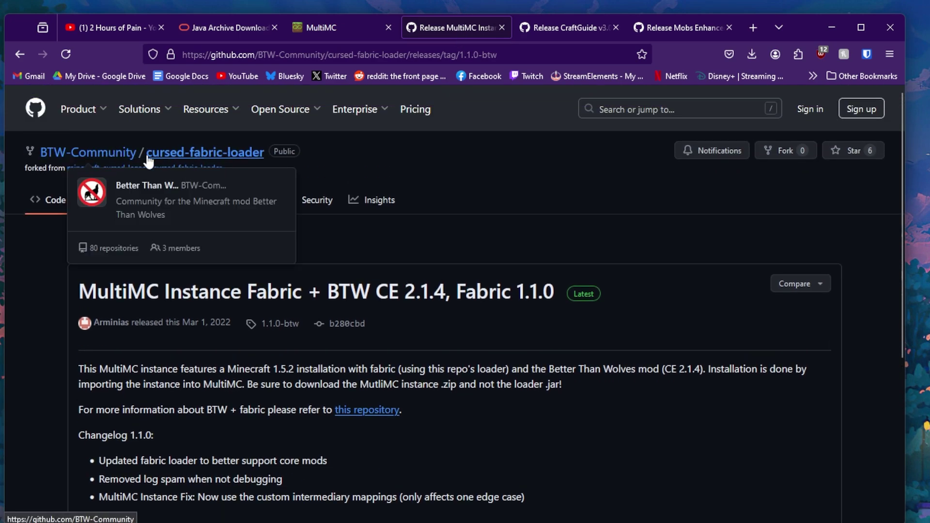
pyautogui.scroll(-4, 285, 186)
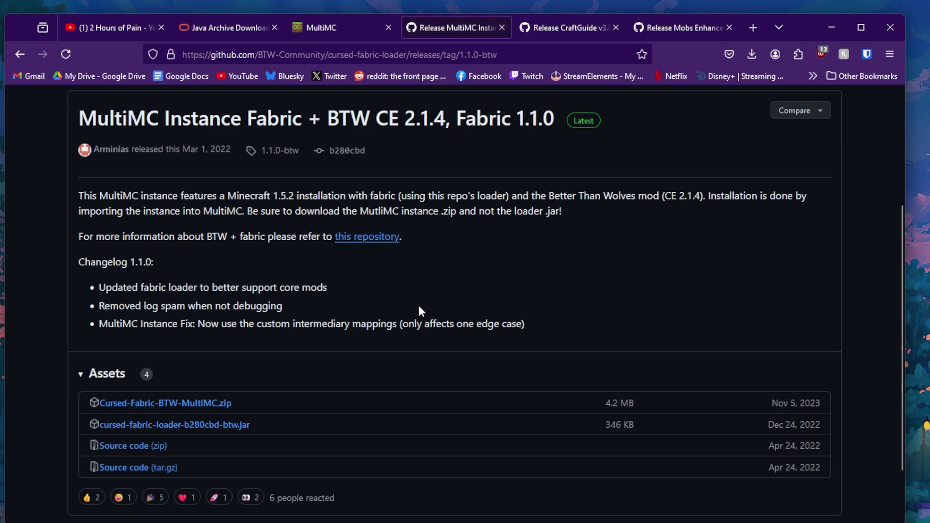
pyautogui.scroll(4, 398, 232)
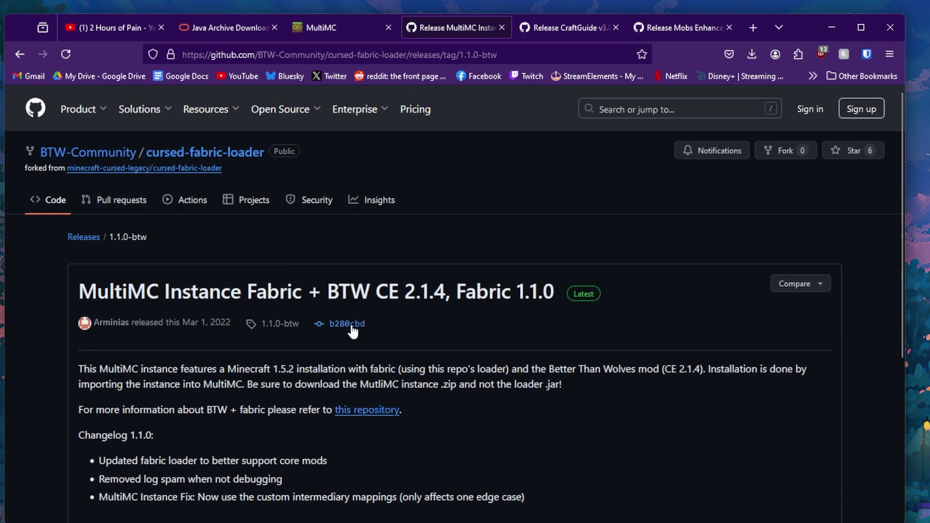
pyautogui.scroll(-3, 339, 329)
pyautogui.scroll(-1, 329, 310)
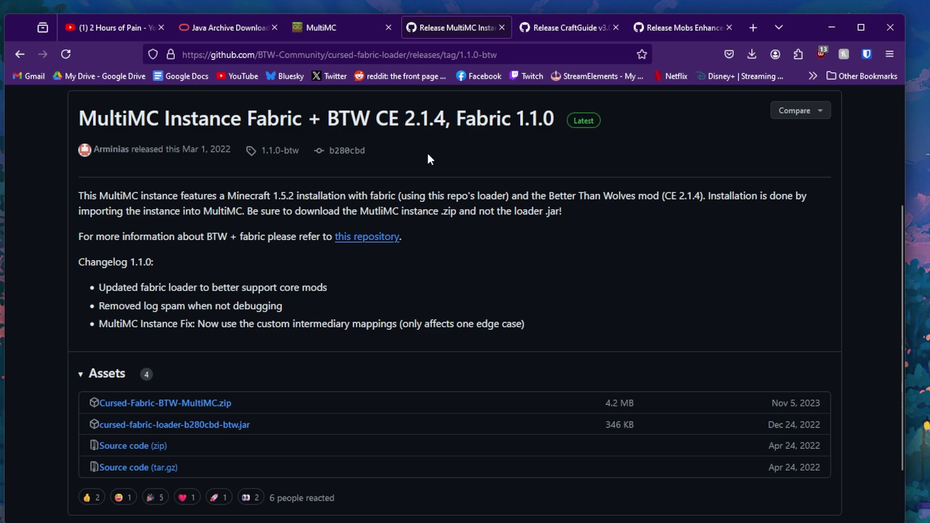
pyautogui.scroll(-3, 240, 276)
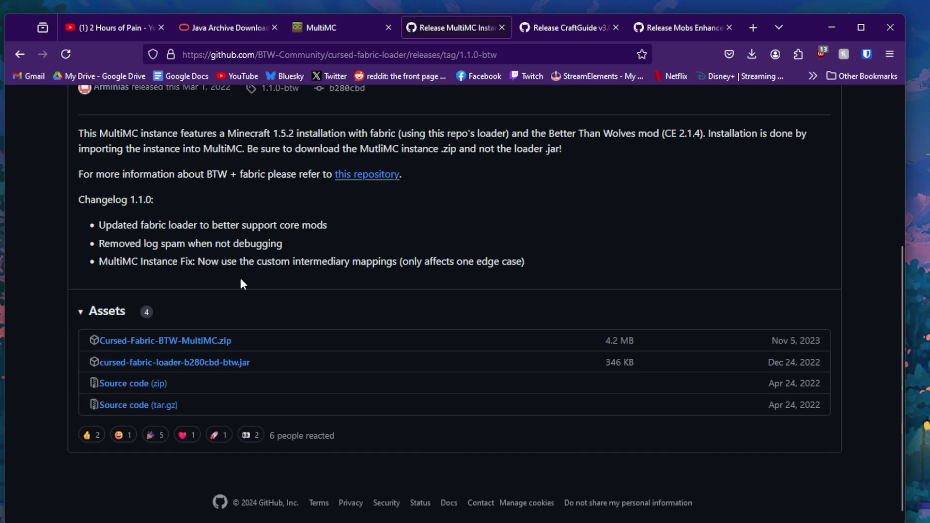
pyautogui.scroll(3, 239, 275)
pyautogui.scroll(-3, 239, 275)
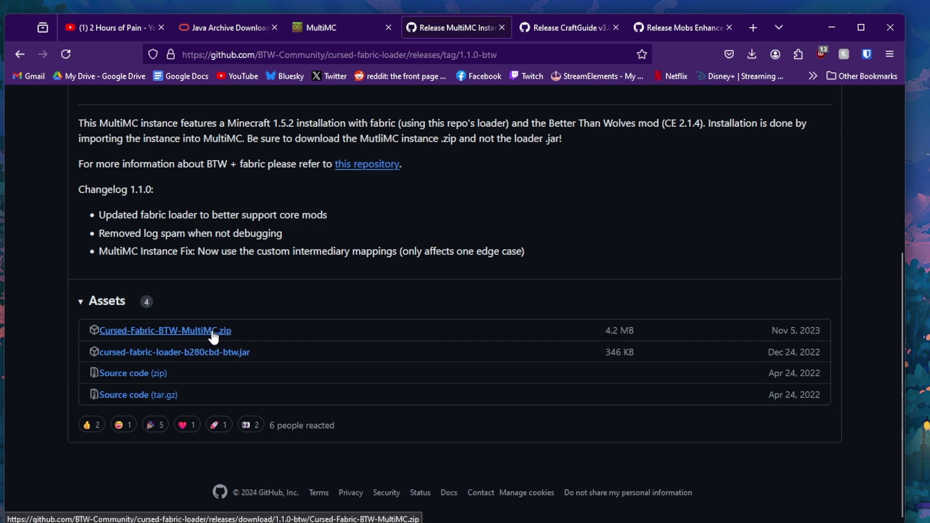
# - Uncover the desktop and move Cursed-Fabric-BTW-MultiMC.zip down beside the two jar files
pyautogui.moveTo(801, 34); pyautogui.dragTo(815, 275)
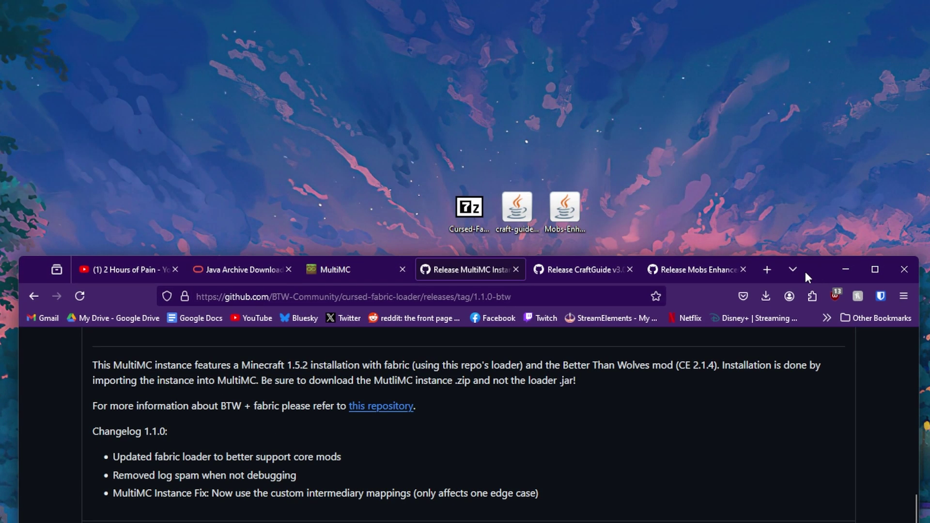
pyautogui.moveTo(463, 220); pyautogui.dragTo(414, 190)
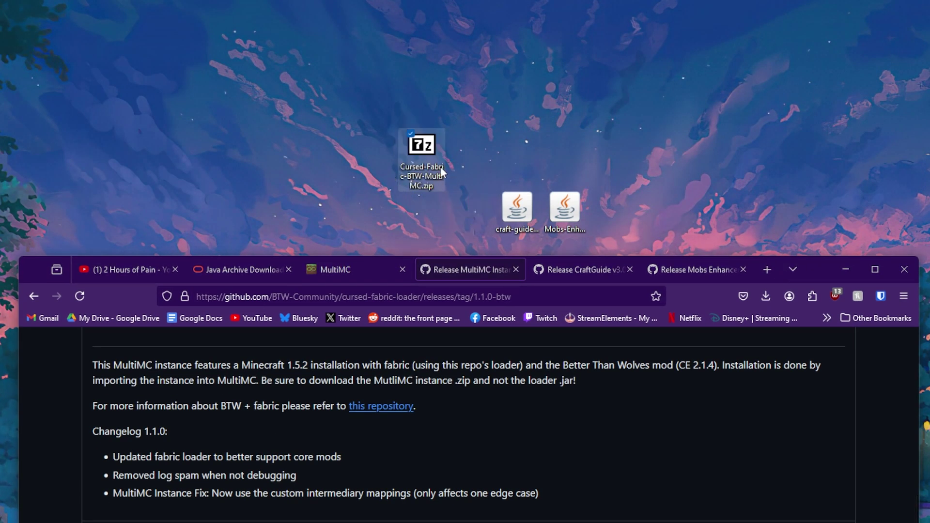
pyautogui.moveTo(363, 110); pyautogui.dragTo(471, 207)
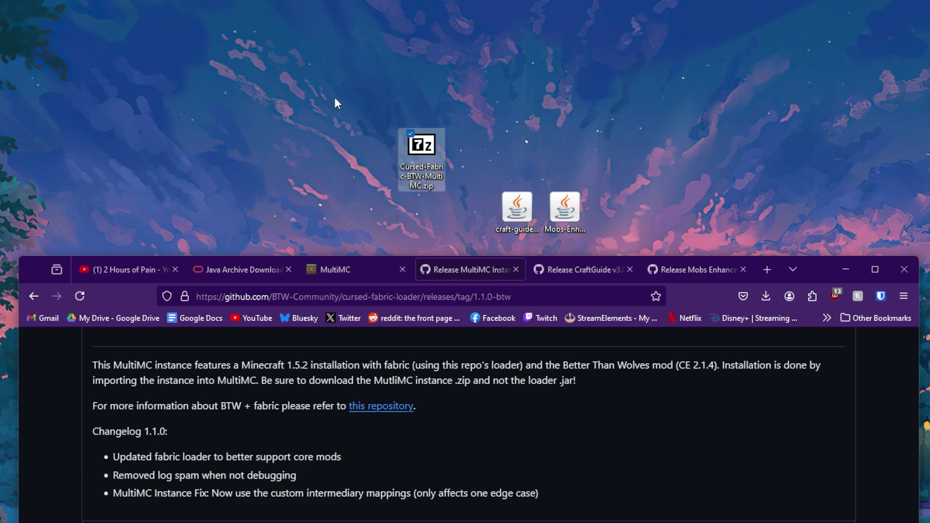
pyautogui.moveTo(338, 103); pyautogui.dragTo(457, 246)
pyautogui.moveTo(391, 111); pyautogui.dragTo(434, 94)
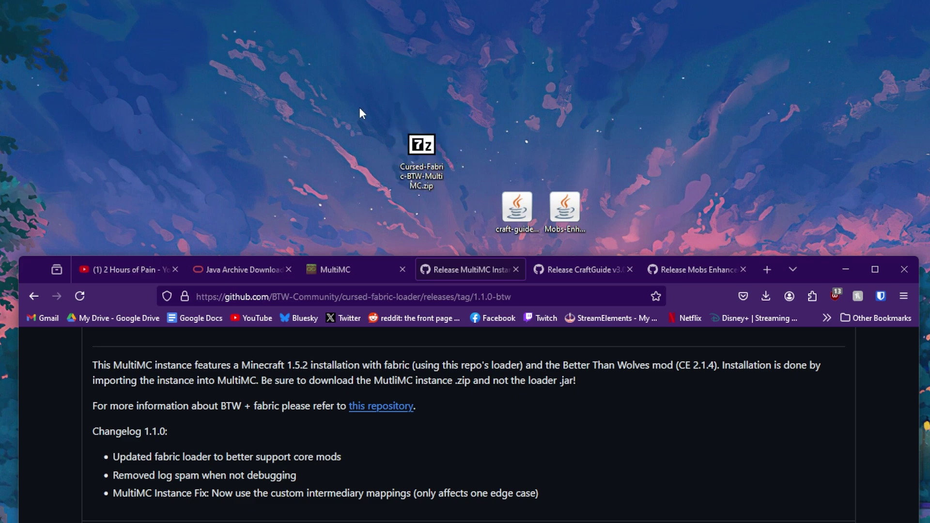
pyautogui.moveTo(382, 116); pyautogui.dragTo(460, 200)
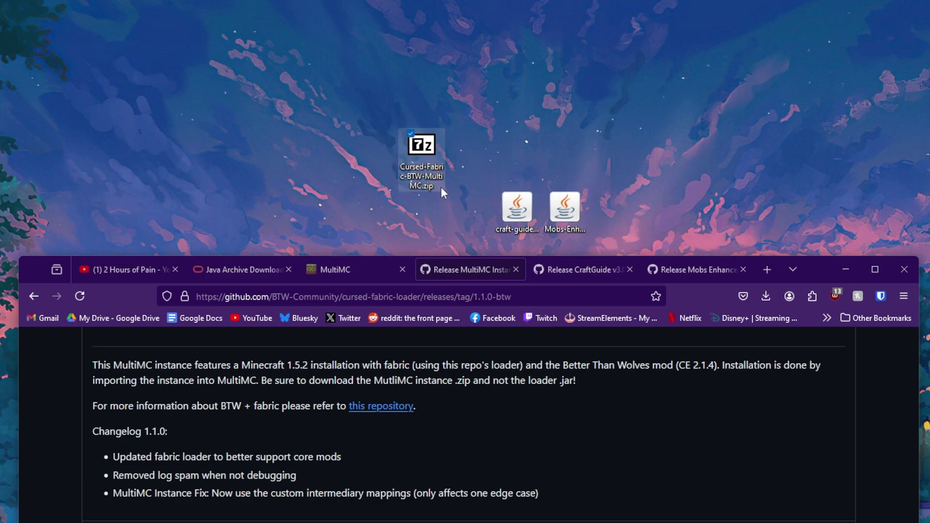
pyautogui.moveTo(419, 161); pyautogui.dragTo(416, 213)
pyautogui.click(455, 82)
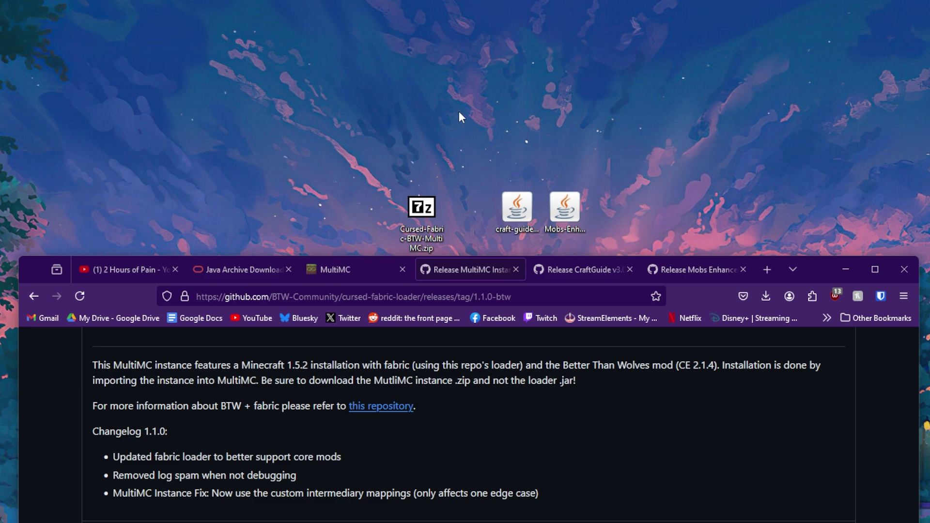
# - Switch to the CraftGuide v3.0.2 release page and look over its assets
pyautogui.click(570, 269)
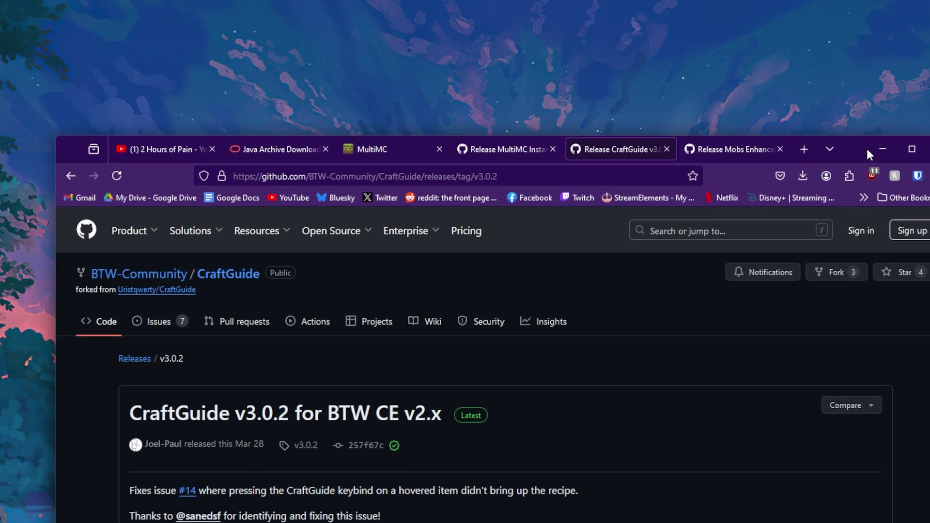
pyautogui.moveTo(866, 146); pyautogui.dragTo(858, 154)
pyautogui.scroll(-4, 358, 492)
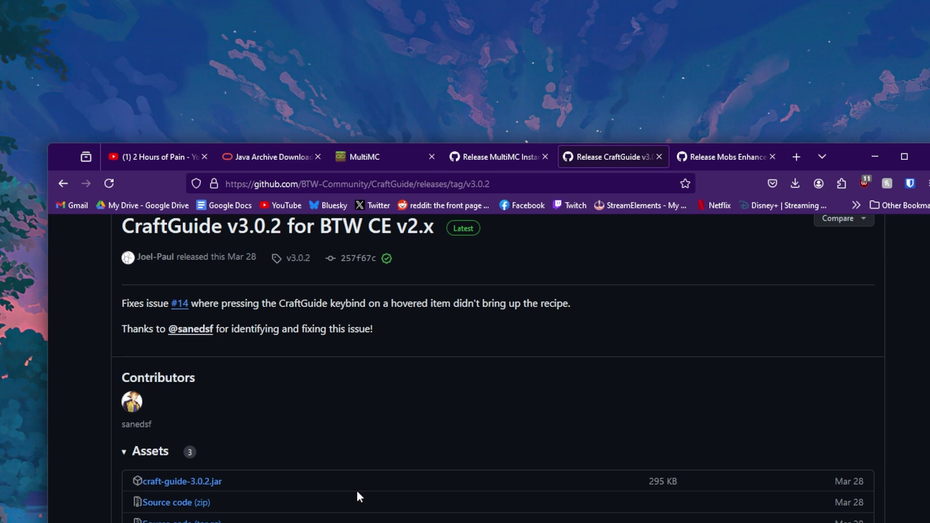
pyautogui.scroll(2, 357, 492)
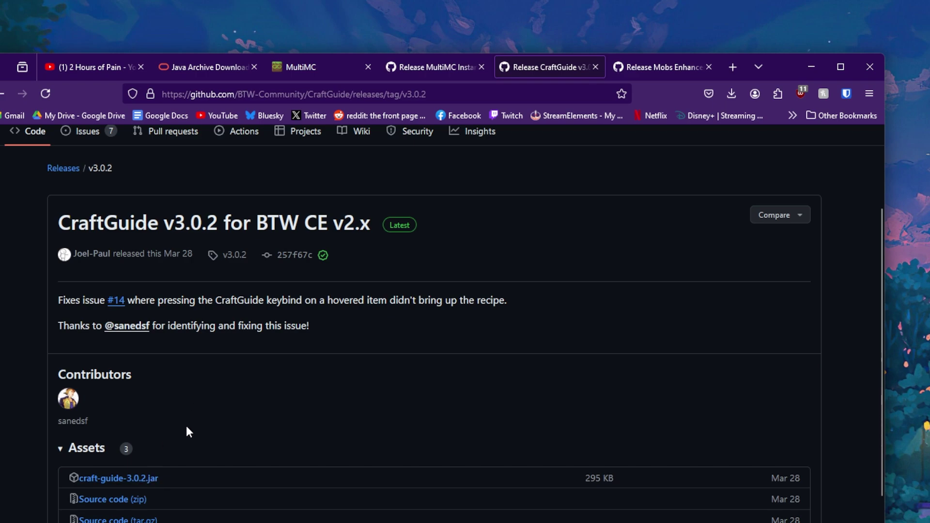
# - Move craft-guide-3.0.2.jar beside the zip on the desktop, then restore the browser position
pyautogui.moveTo(785, 68); pyautogui.dragTo(758, 311)
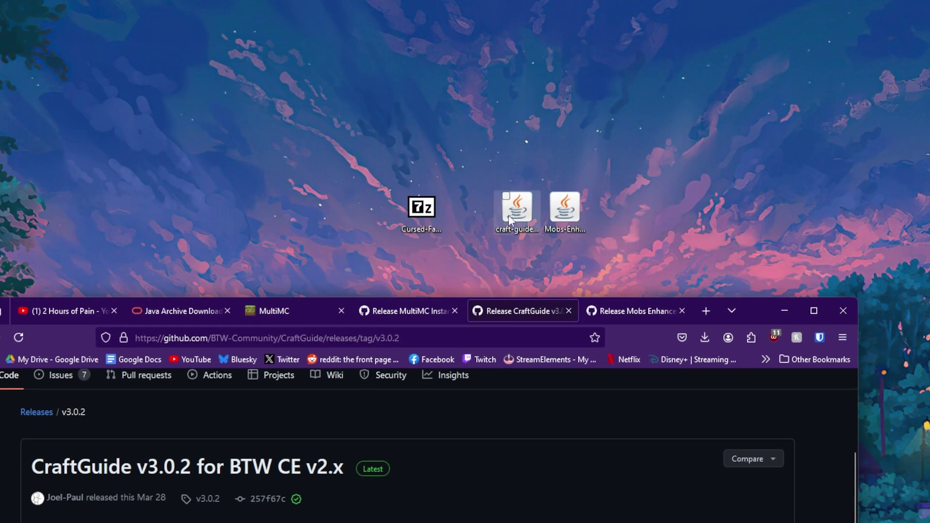
pyautogui.moveTo(508, 214); pyautogui.dragTo(469, 210)
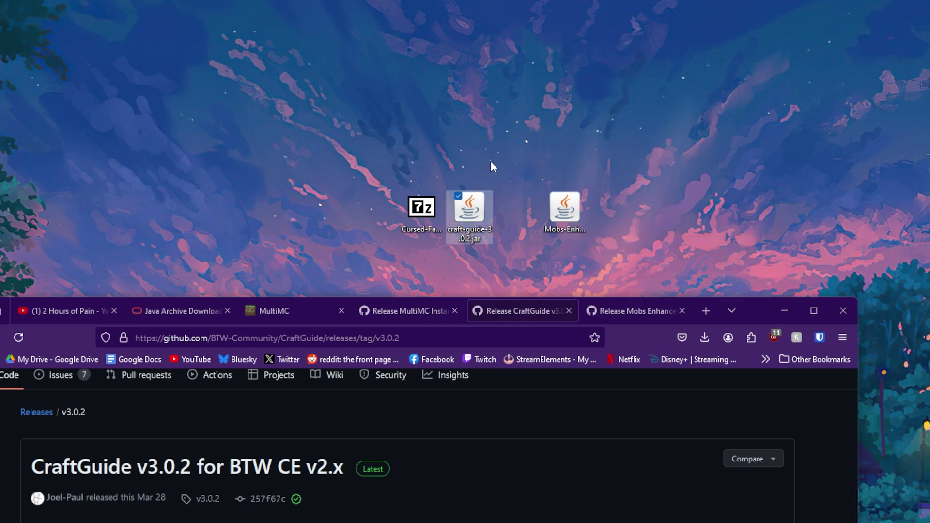
pyautogui.click(501, 177)
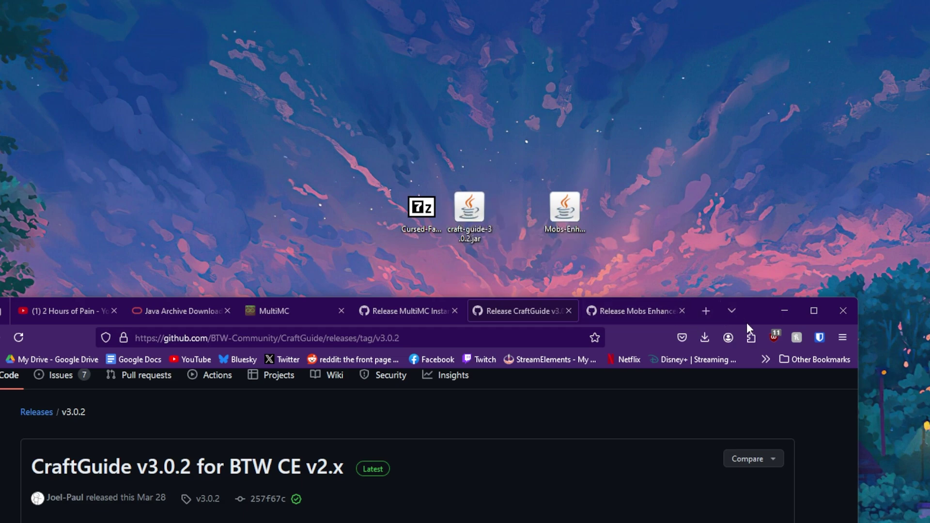
pyautogui.moveTo(760, 316); pyautogui.dragTo(831, 106)
# - Switch to the Mobs Enhancement Addon release and point out its version number V0.3.1
pyautogui.click(703, 159)
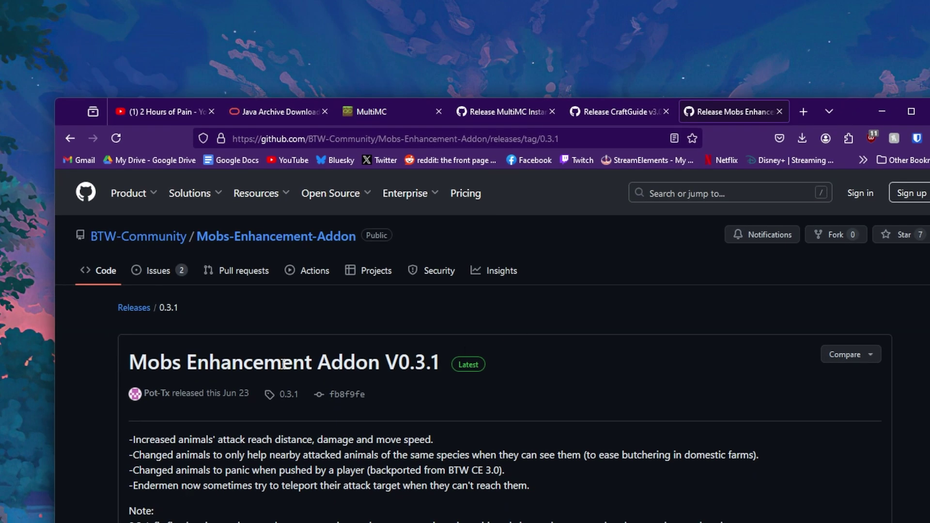
pyautogui.scroll(-3, 276, 378)
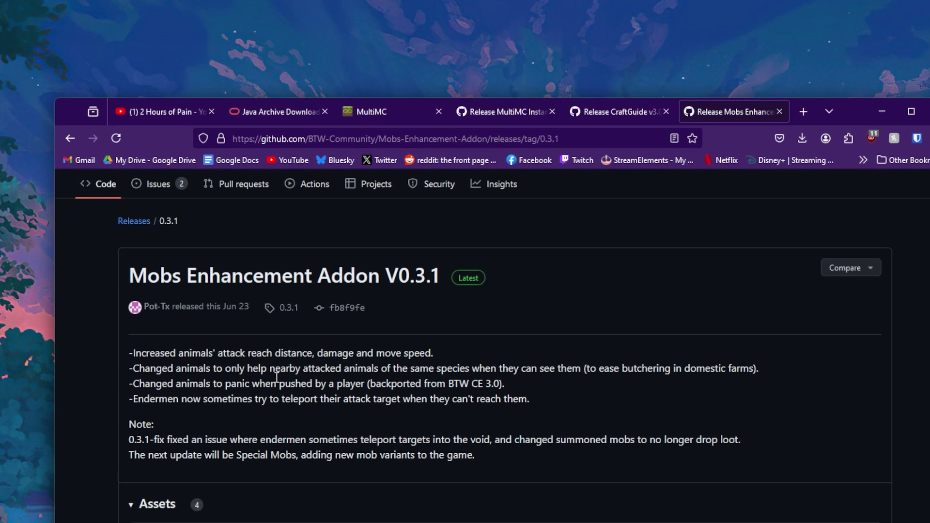
pyautogui.moveTo(131, 274); pyautogui.dragTo(421, 264)
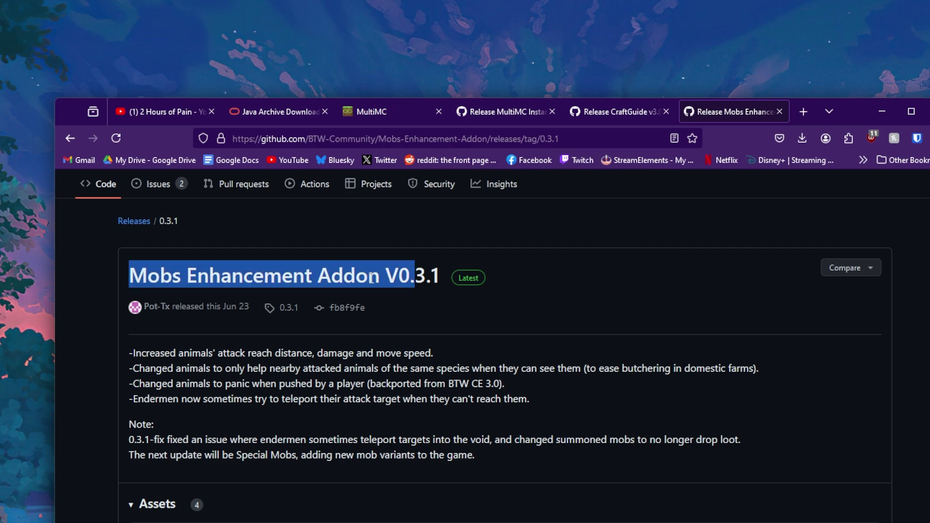
pyautogui.click(388, 275)
pyautogui.moveTo(388, 274); pyautogui.dragTo(440, 279)
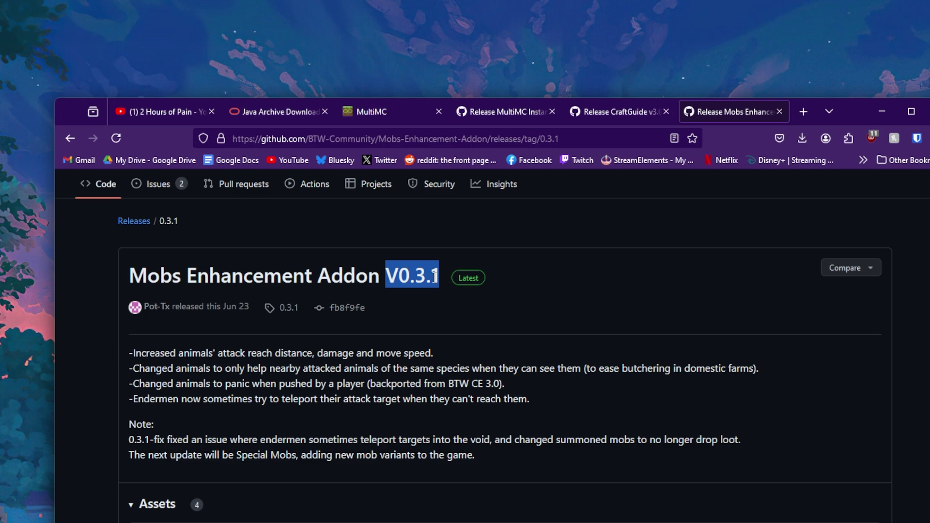
pyautogui.click(436, 275)
pyautogui.moveTo(390, 272); pyautogui.dragTo(436, 264)
pyautogui.click(426, 245)
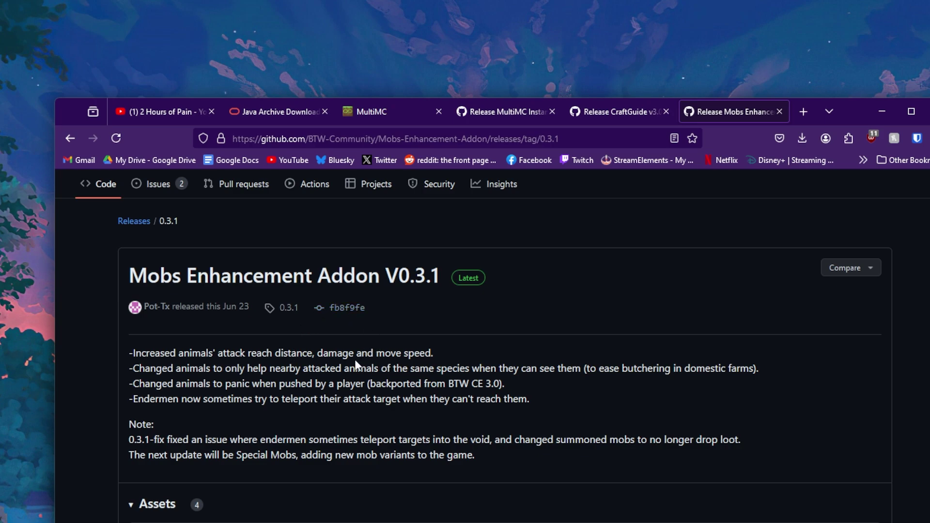
# - Point out the full release title together with its release date
pyautogui.scroll(3, 248, 332)
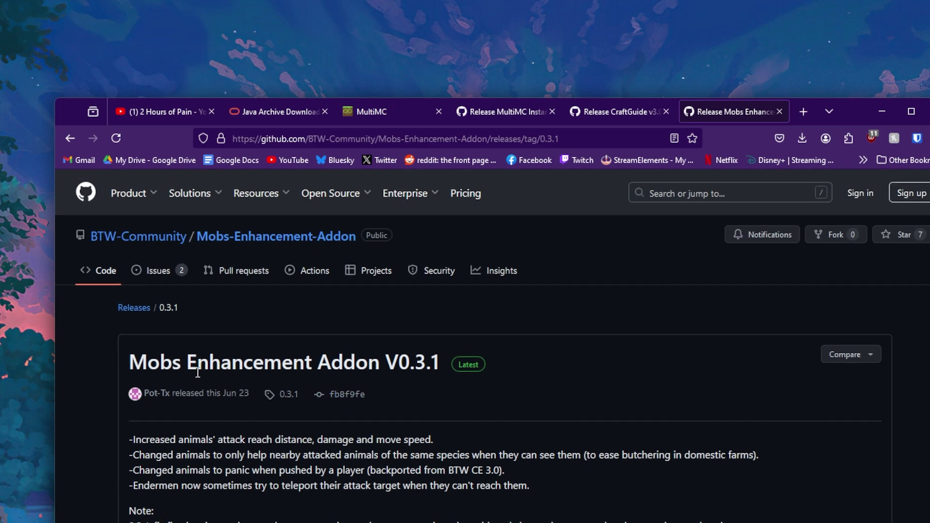
pyautogui.moveTo(115, 245)
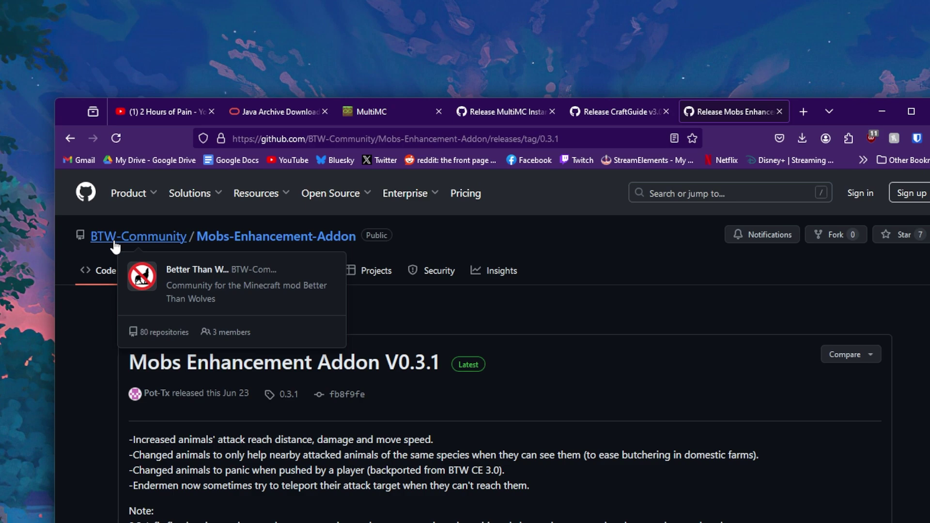
pyautogui.scroll(-3, 117, 365)
pyautogui.scroll(1, 118, 357)
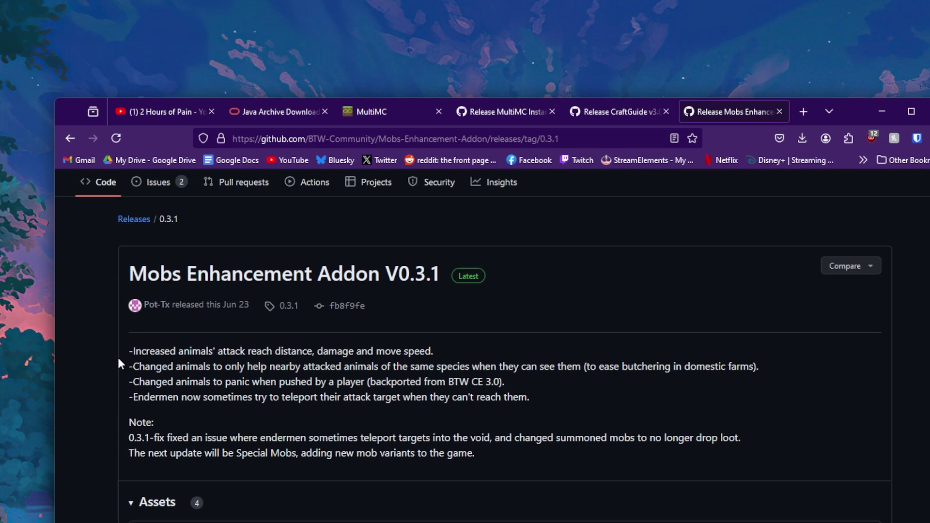
pyautogui.moveTo(127, 277); pyautogui.dragTo(247, 340)
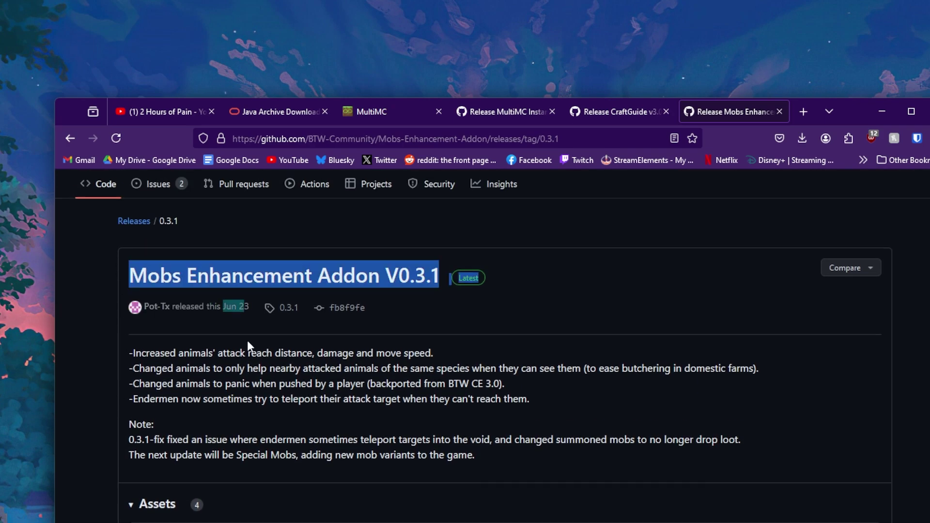
pyautogui.moveTo(228, 295); pyautogui.dragTo(250, 308)
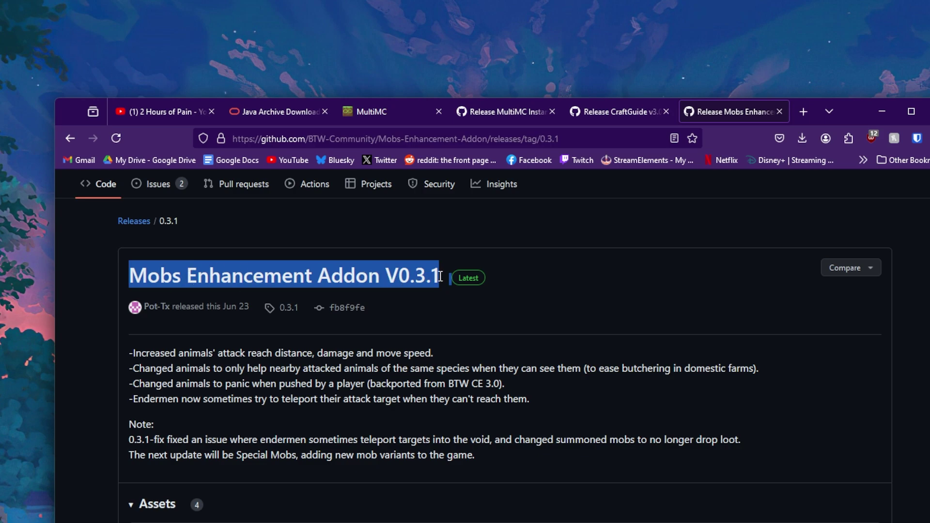
pyautogui.scroll(-2, 334, 290)
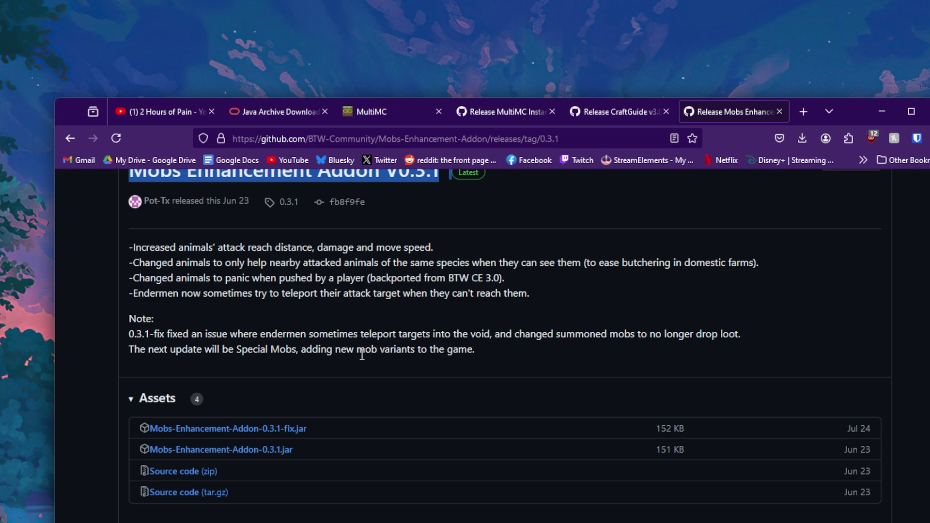
pyautogui.scroll(3, 308, 350)
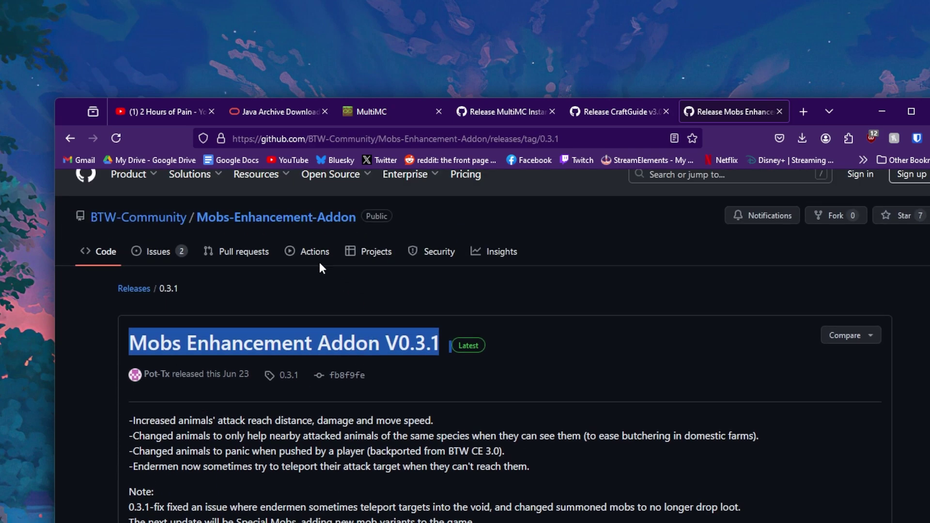
pyautogui.click(319, 262)
# - Scroll down to the four assets, including Mobs-Enhancement-Addon-0.3.1-fix.jar (152 KB)
pyautogui.scroll(-3, 263, 377)
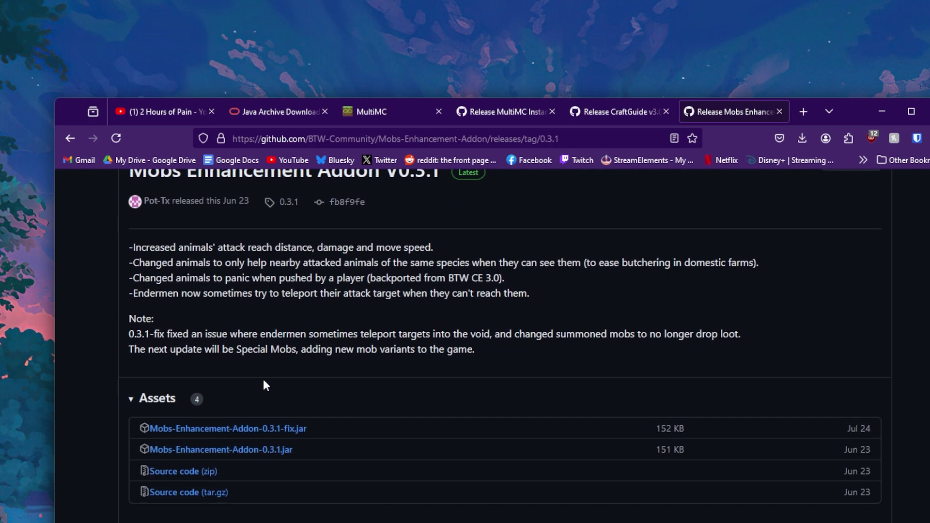
pyautogui.scroll(2, 266, 368)
pyautogui.moveTo(853, 118); pyautogui.dragTo(850, 75)
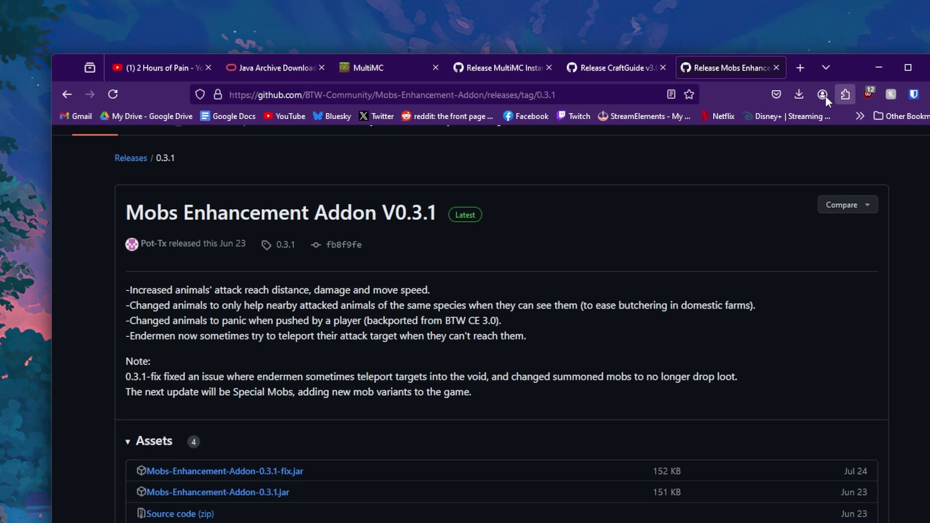
pyautogui.scroll(-2, 271, 354)
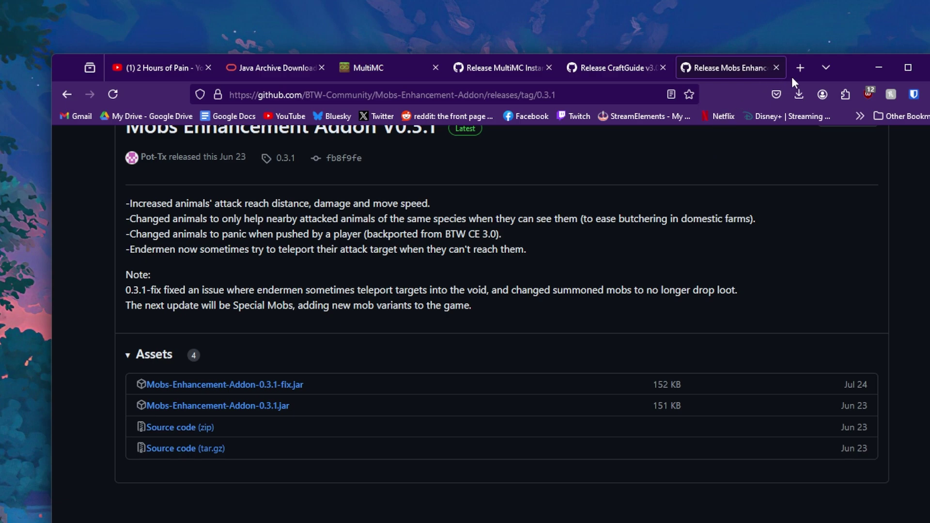
# - Minimise the browser and place the Mobs Enhancement jar beside the craft-guide jar
pyautogui.click(888, 75)
pyautogui.moveTo(747, 41); pyautogui.dragTo(620, 229)
pyautogui.moveTo(564, 208); pyautogui.dragTo(517, 208)
pyautogui.moveTo(662, 104); pyautogui.dragTo(565, 188)
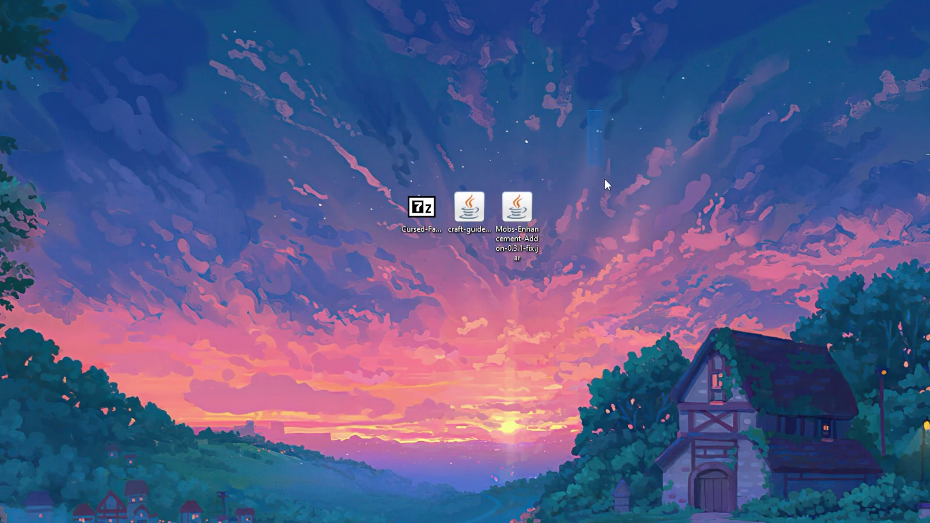
# - Start a New Instance importing from zip, choosing Cursed-Fabric-BTW-MultiMC.zip from the Desktop
pyautogui.click(163, 518)
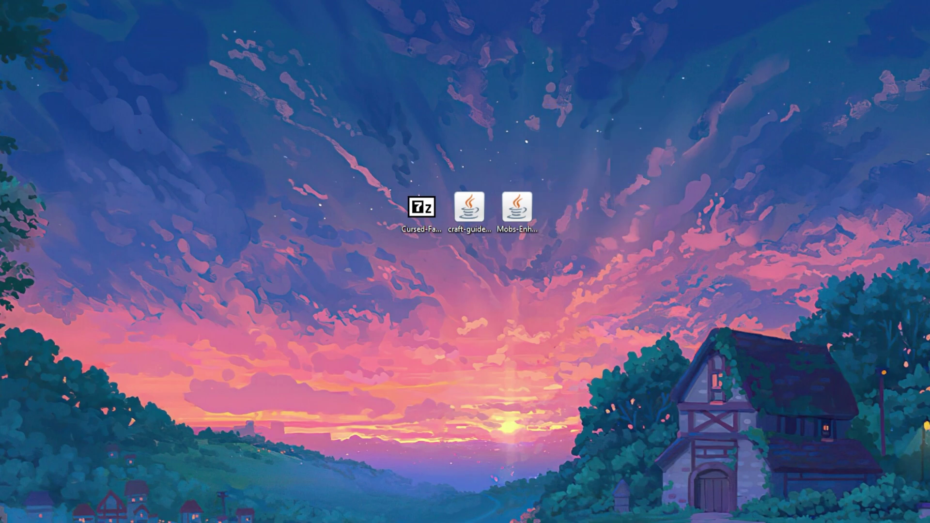
pyautogui.moveTo(705, 145); pyautogui.dragTo(709, 285)
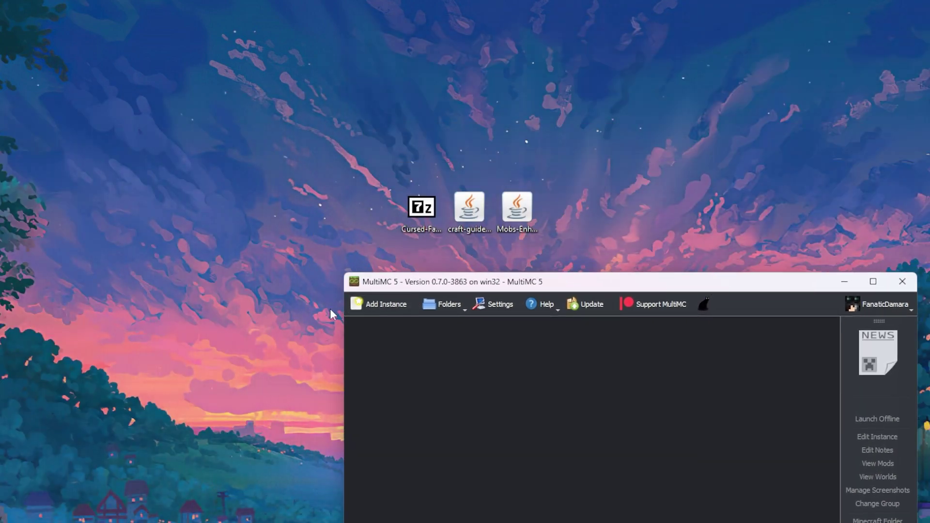
pyautogui.click(365, 310)
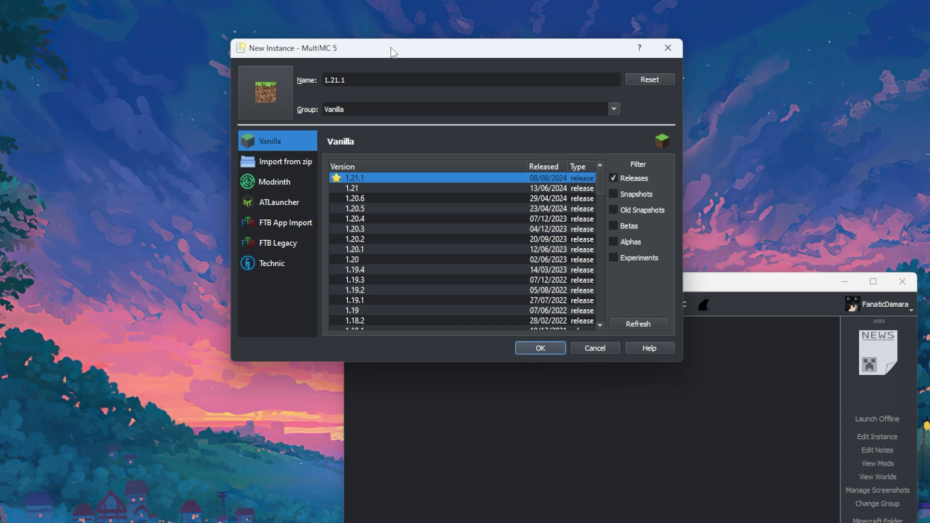
pyautogui.moveTo(390, 47); pyautogui.dragTo(602, 128)
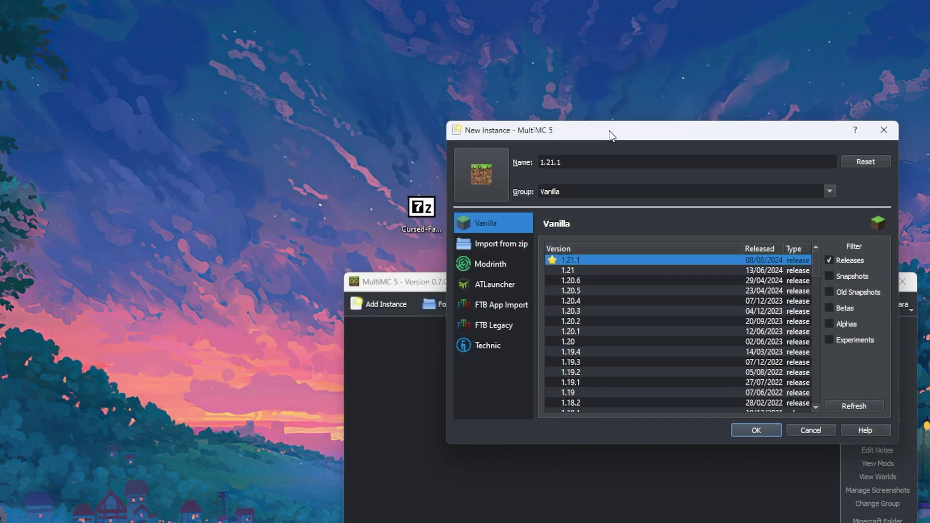
pyautogui.click(484, 251)
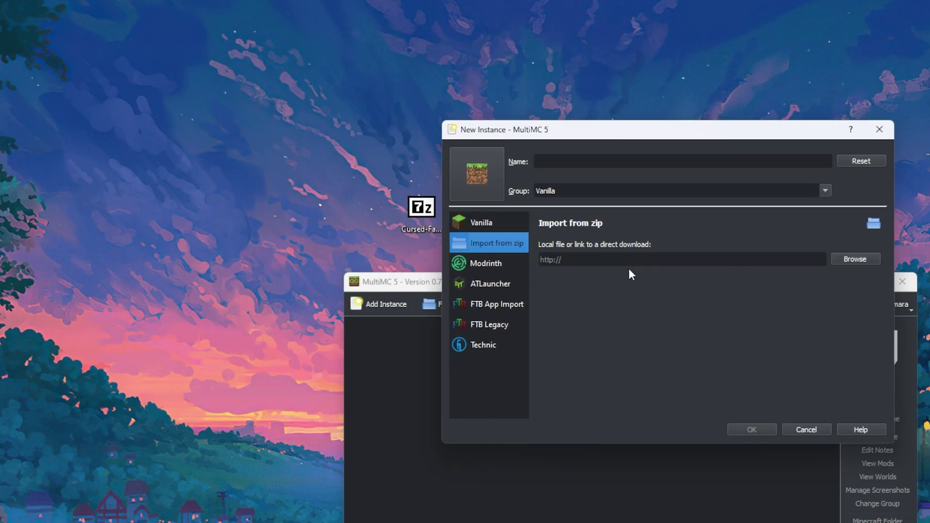
pyautogui.click(851, 260)
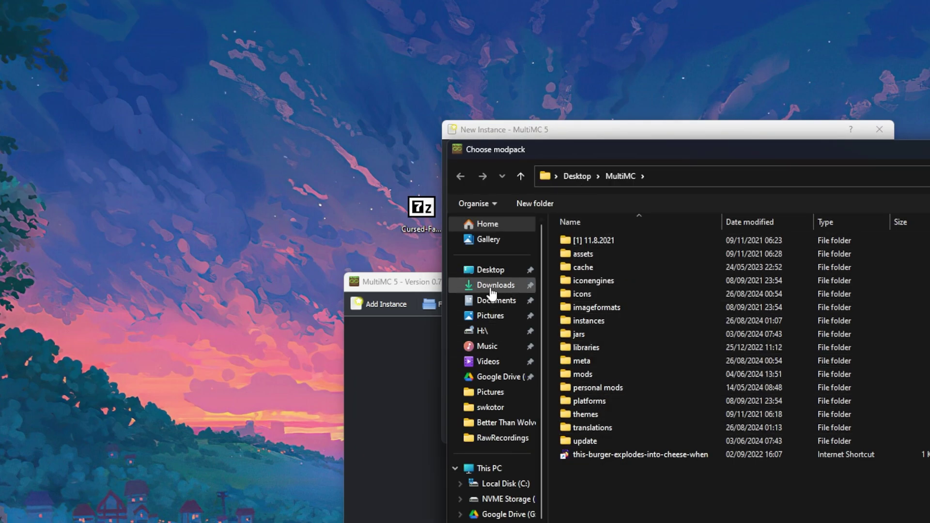
pyautogui.click(490, 269)
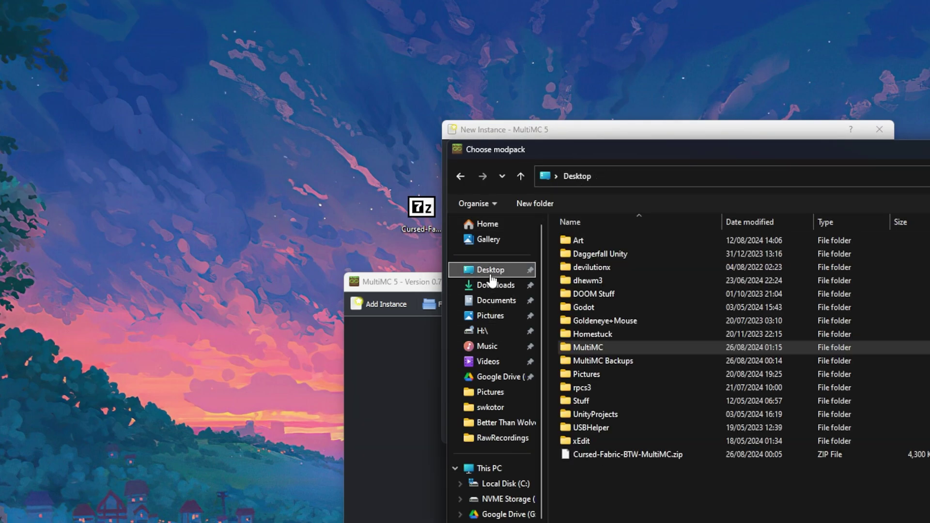
pyautogui.click(597, 455)
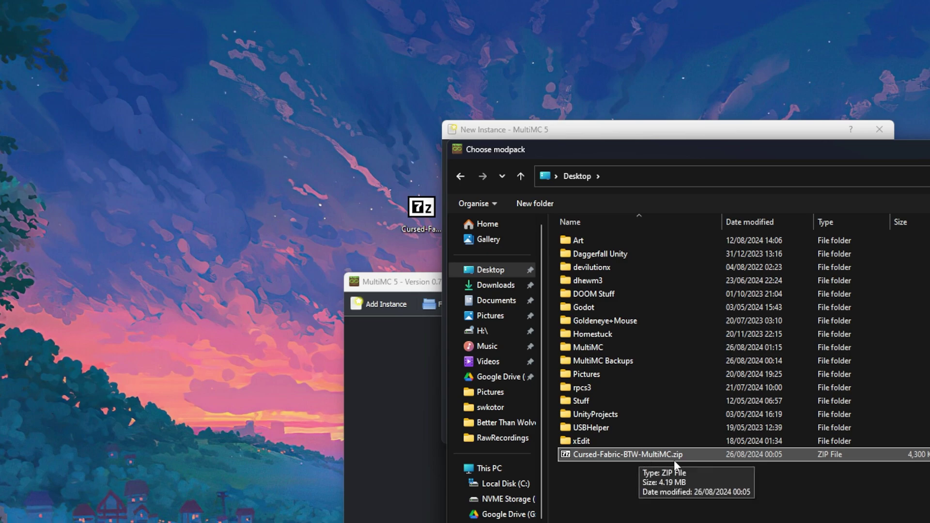
pyautogui.moveTo(637, 152); pyautogui.dragTo(350, 77)
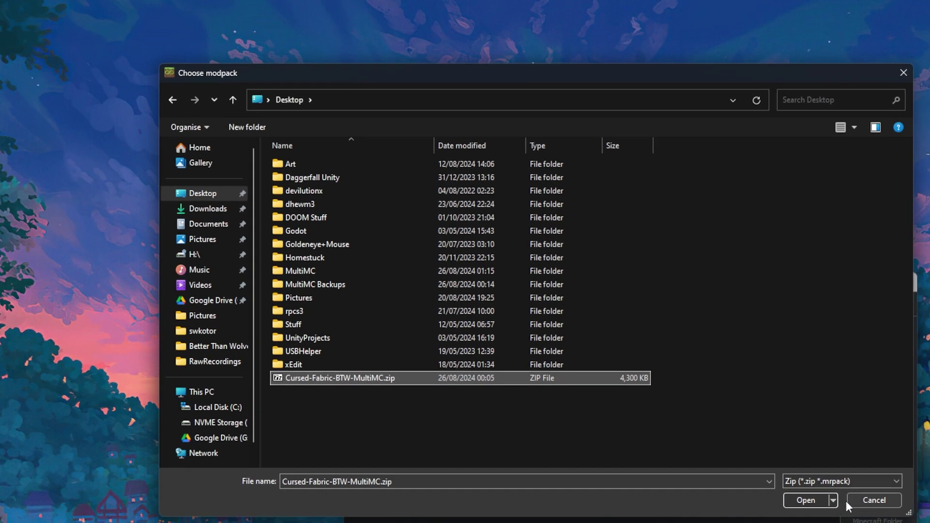
pyautogui.click(797, 500)
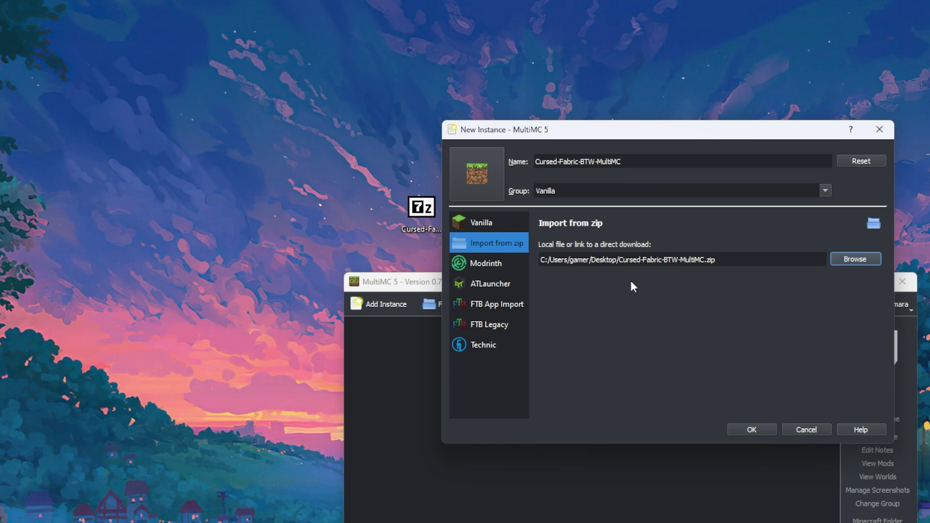
pyautogui.click(751, 265)
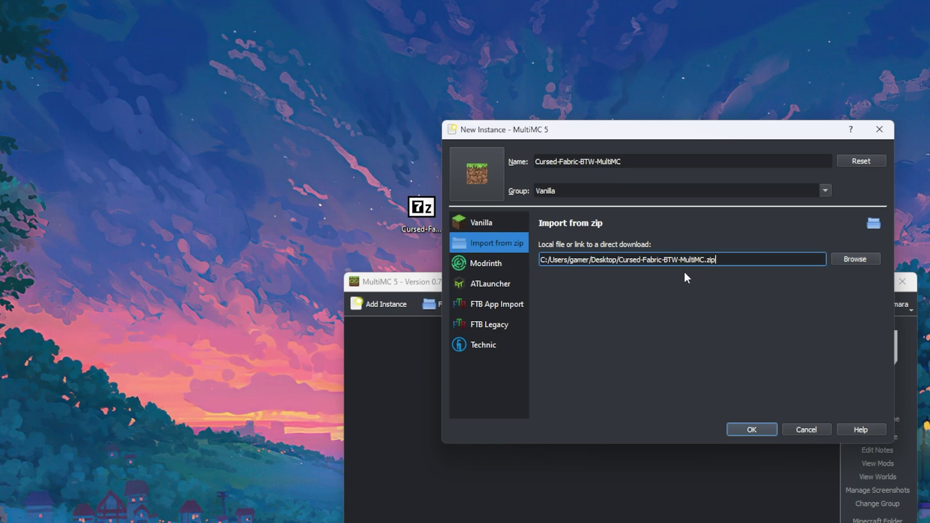
# - Create the Cursed-Fabric-BTW-MultiMC instance from the zip and open its Edit Instance window
pyautogui.click(752, 430)
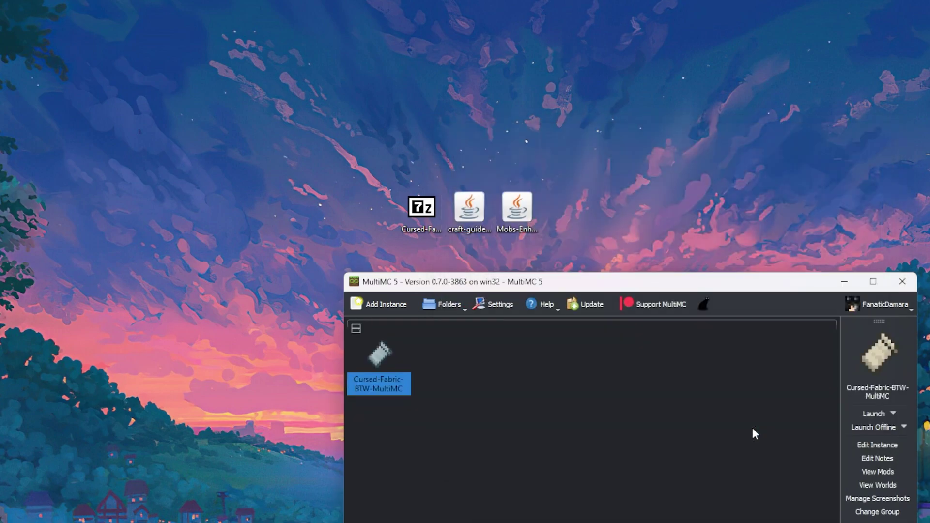
pyautogui.moveTo(592, 284); pyautogui.dragTo(551, 188)
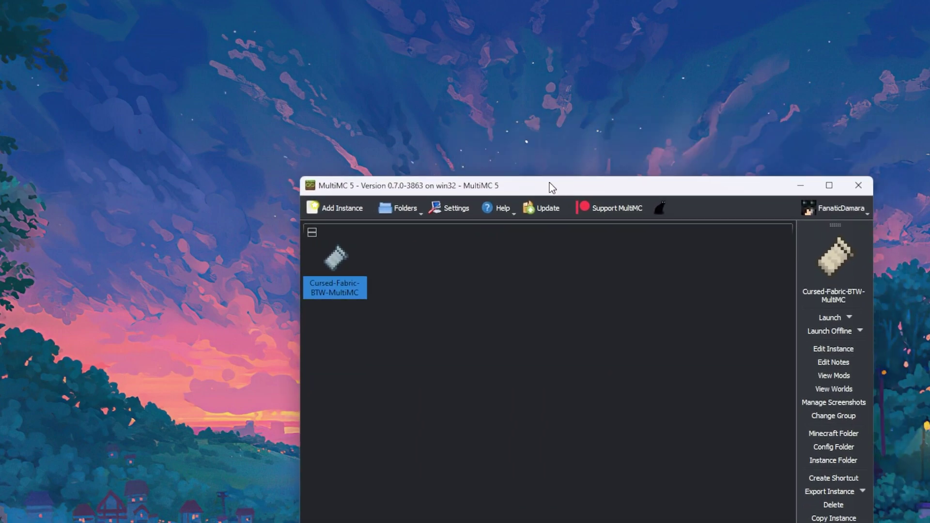
pyautogui.rightClick(333, 266)
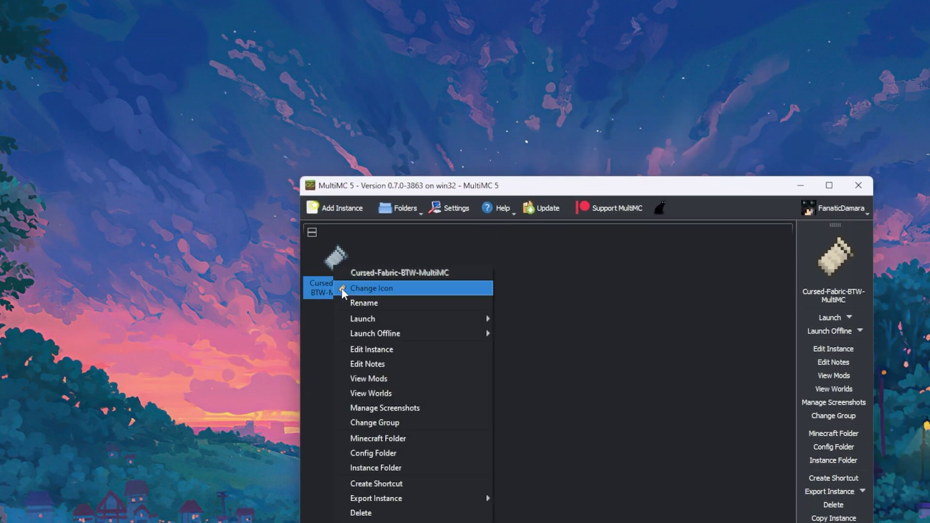
pyautogui.rightClick(318, 247)
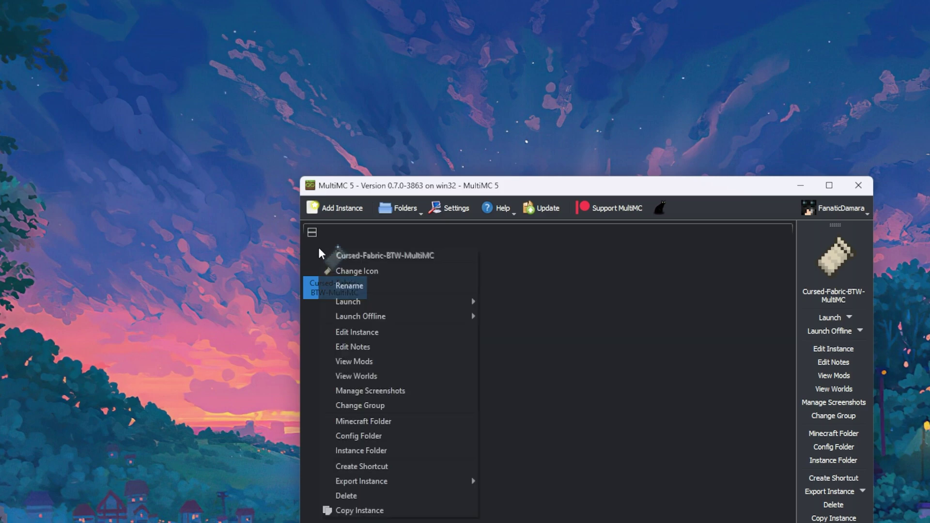
pyautogui.click(361, 334)
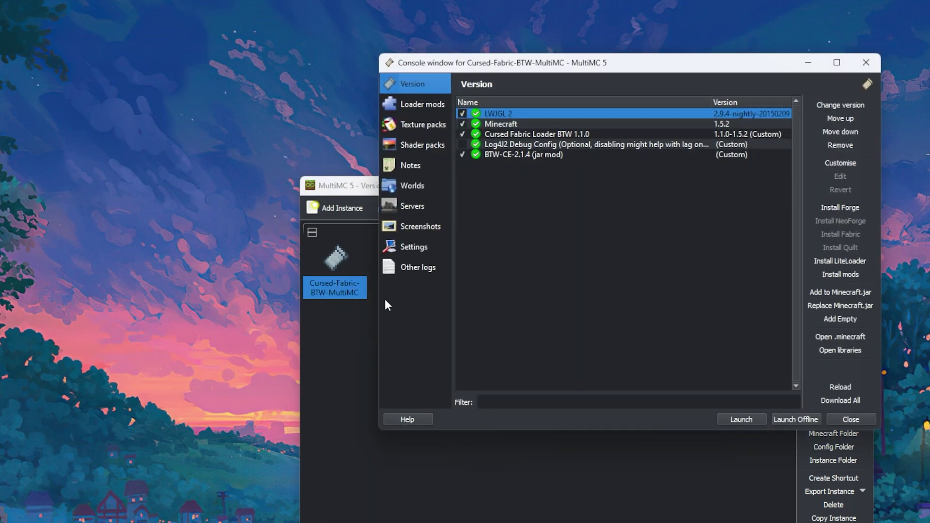
# - Set the instance's Java installation to the auto-detected 1.8.0_421 and close the editor
pyautogui.click(415, 244)
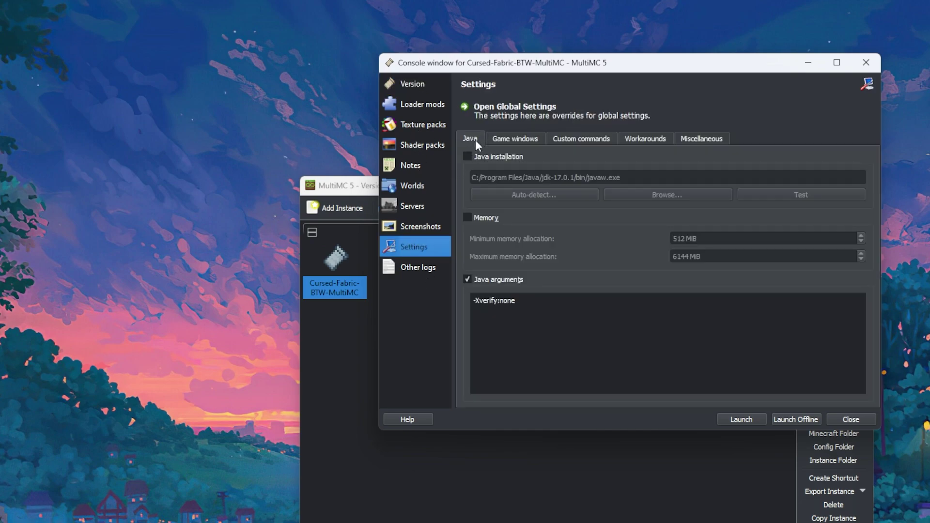
pyautogui.click(475, 156)
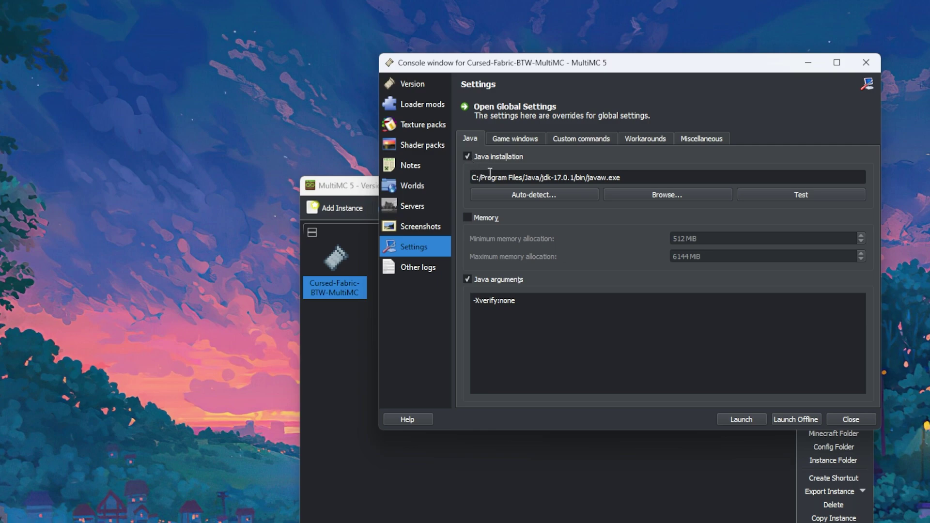
pyautogui.click(522, 194)
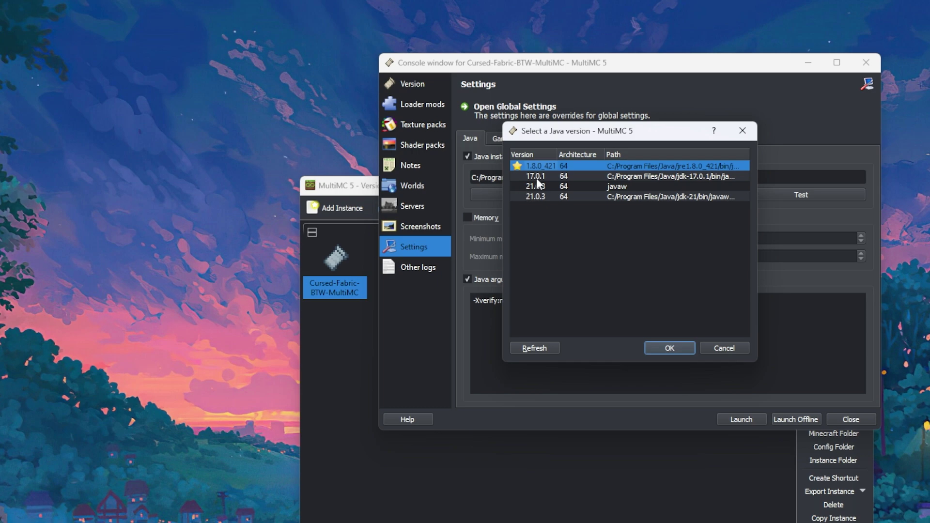
pyautogui.click(536, 177)
pyautogui.click(545, 186)
pyautogui.click(545, 196)
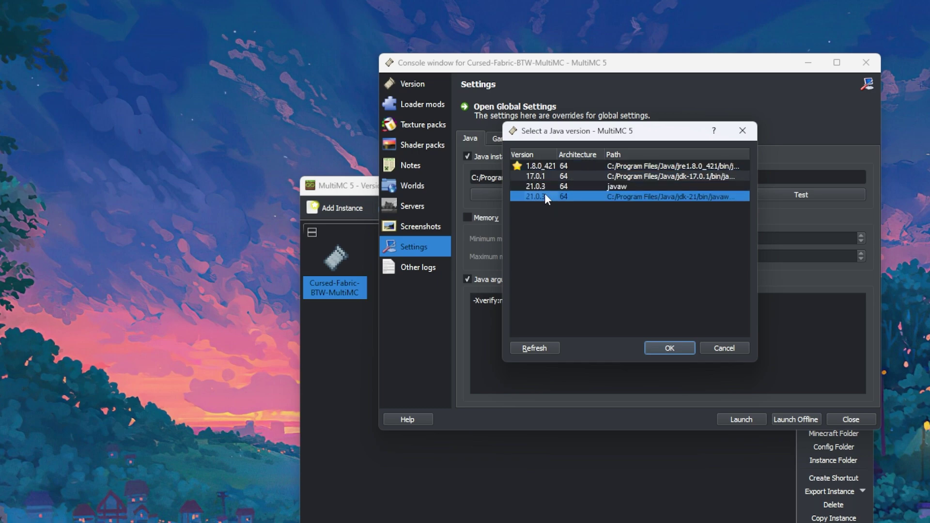
pyautogui.click(548, 167)
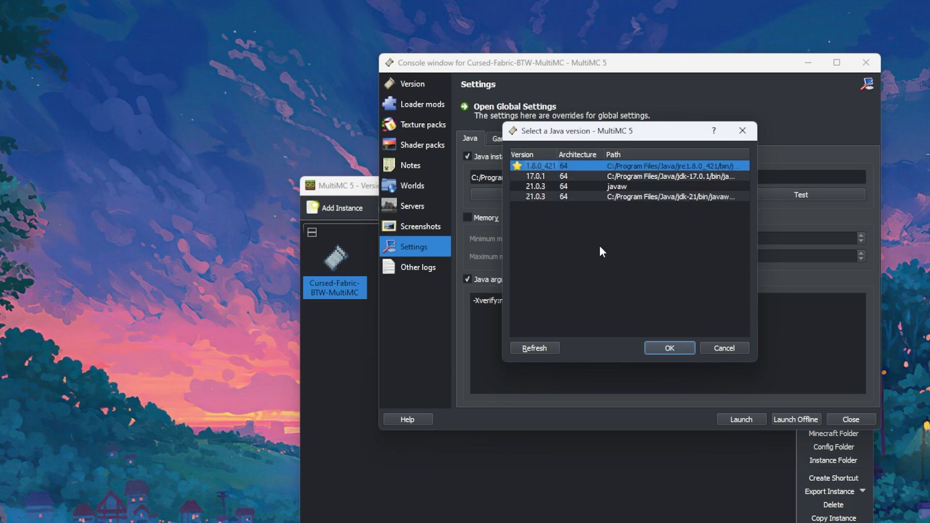
pyautogui.click(682, 346)
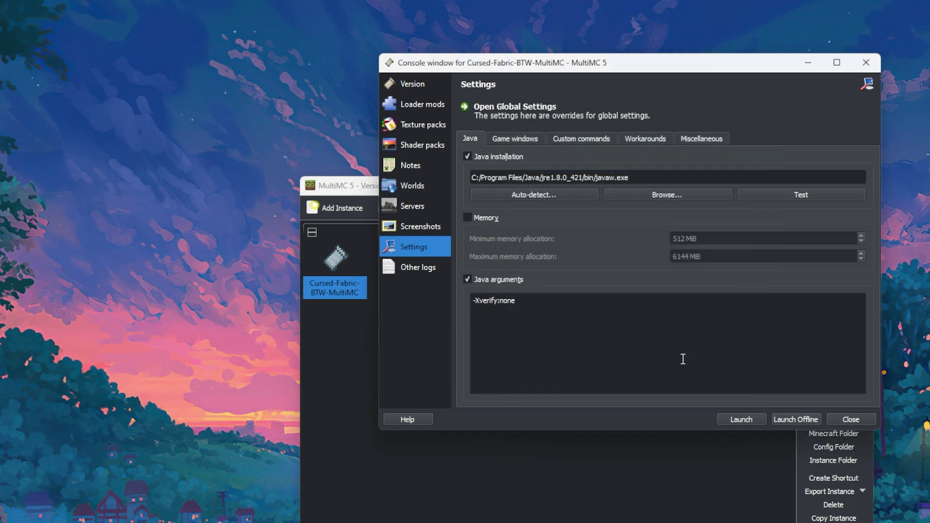
pyautogui.click(830, 419)
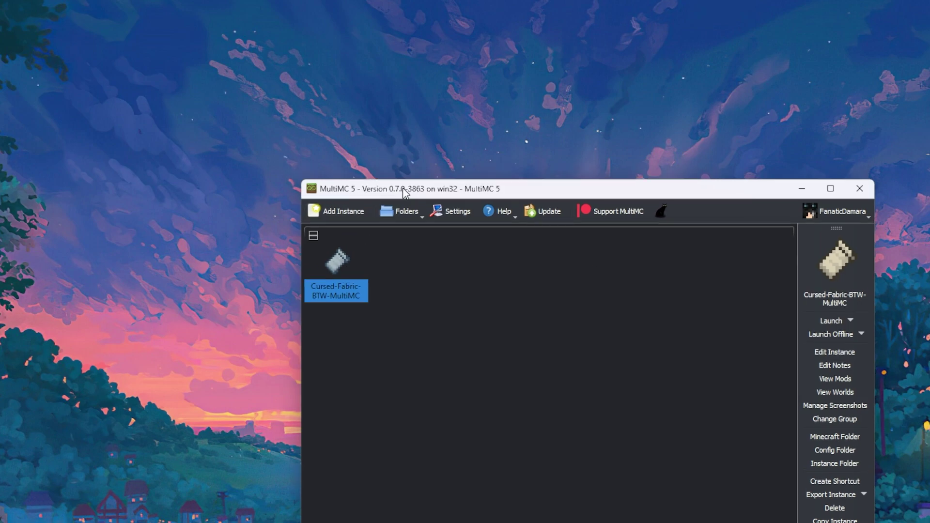
# - Locate the craft-guide and Mobs-Enhancement jar files on the desktop
pyautogui.moveTo(403, 188); pyautogui.dragTo(343, 265)
pyautogui.moveTo(581, 172); pyautogui.dragTo(475, 239)
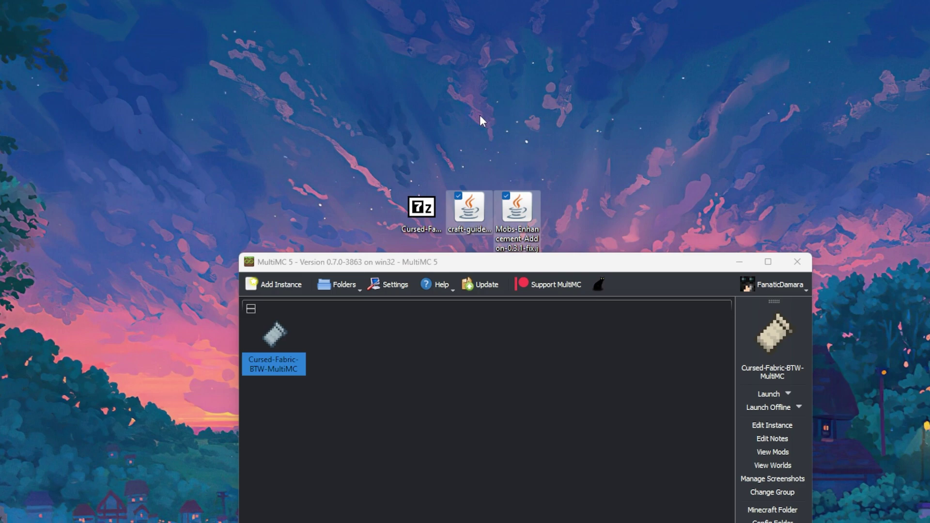
pyautogui.moveTo(480, 115); pyautogui.dragTo(458, 237)
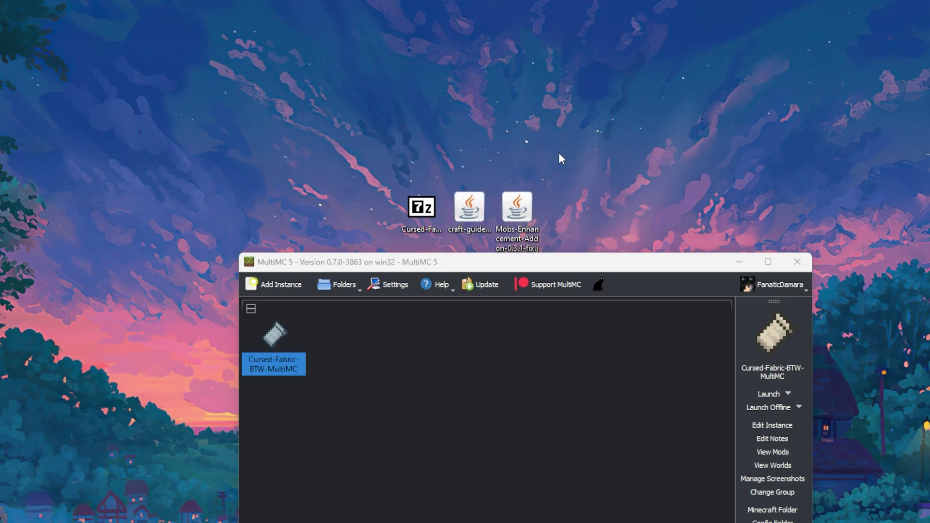
pyautogui.moveTo(559, 153); pyautogui.dragTo(608, 163)
# - Add craft-guide-3.0.2.jar from the Desktop as a loader mod of the instance
pyautogui.rightClick(264, 334)
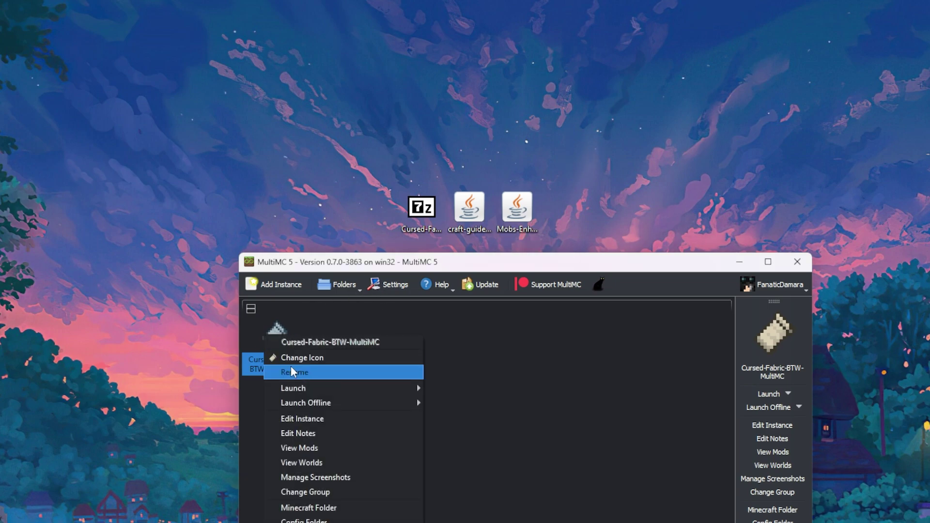
pyautogui.click(317, 419)
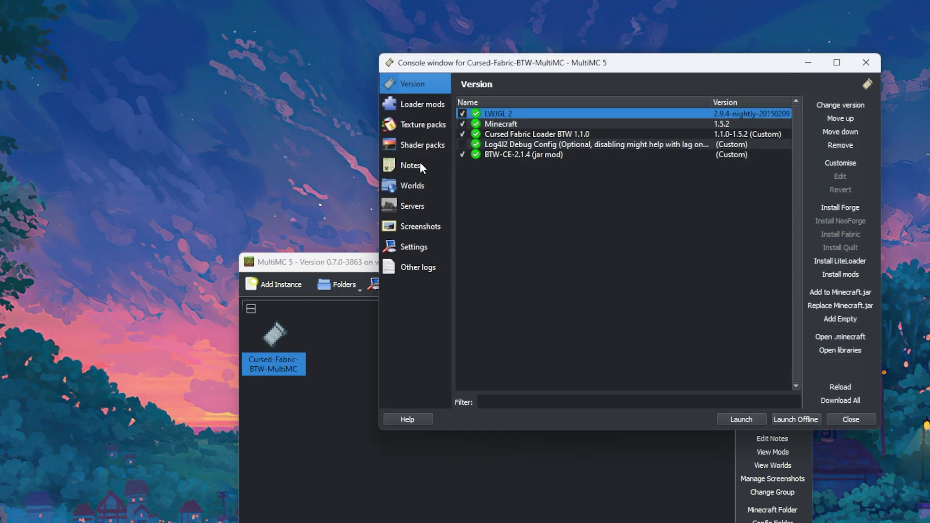
pyautogui.click(415, 110)
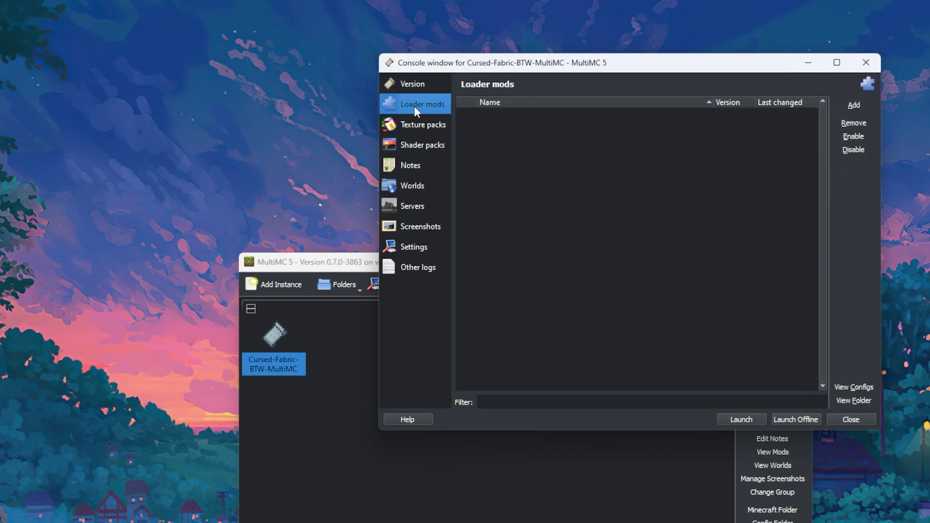
pyautogui.click(850, 105)
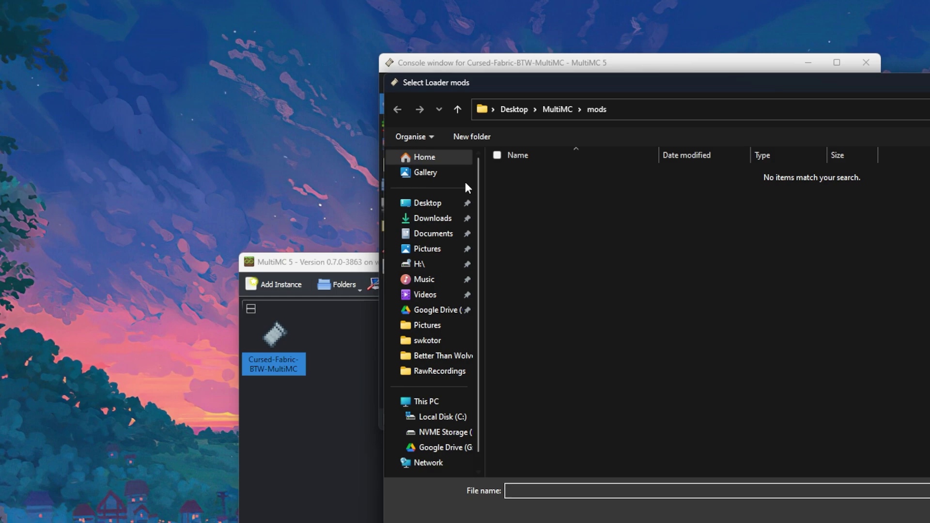
pyautogui.click(426, 208)
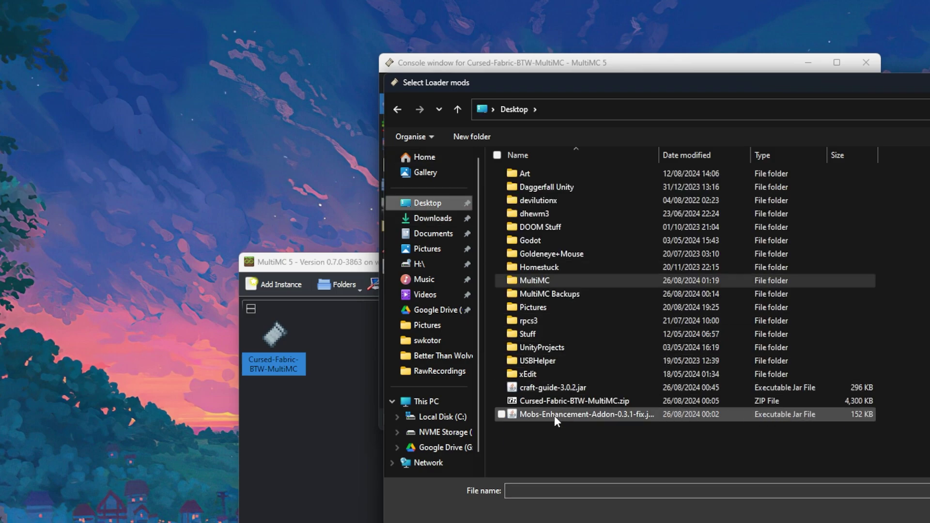
pyautogui.click(530, 390)
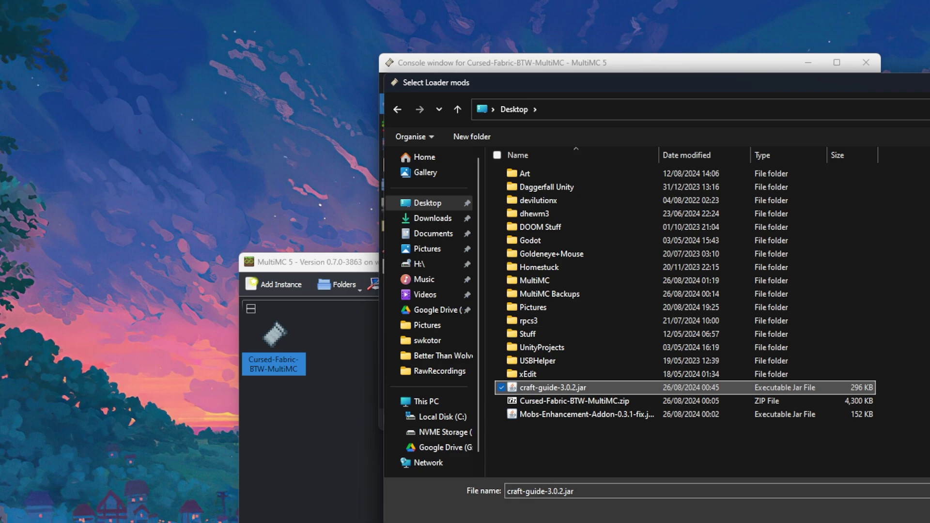
pyautogui.press('Return')
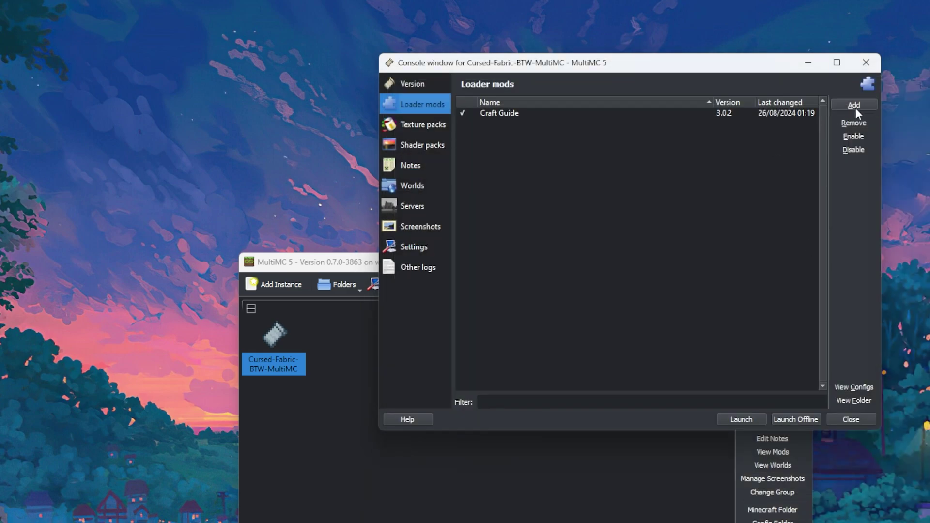
# - Add Mobs-Enhancement-Addon-0.3.1-fix.jar as a loader mod, review its description, then return to Version
pyautogui.click(854, 106)
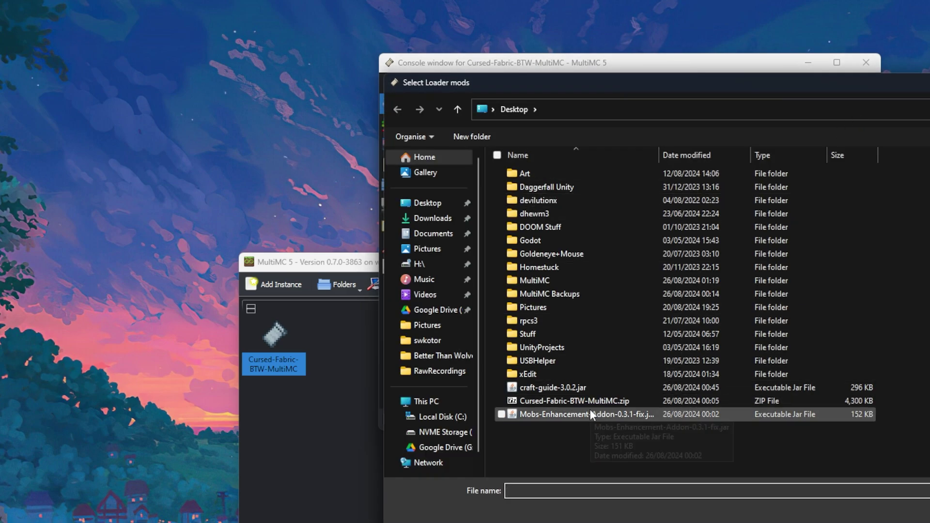
pyautogui.click(587, 412)
pyautogui.press('Return')
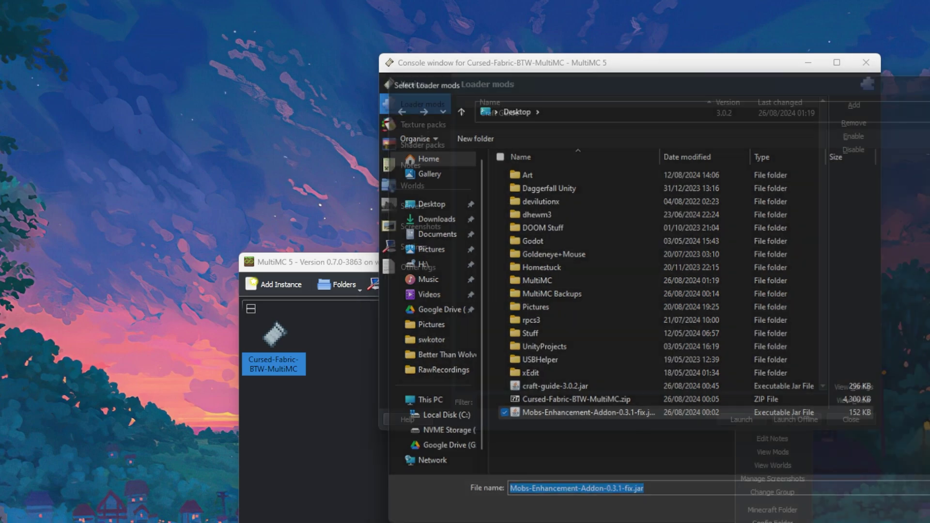
pyautogui.click(523, 125)
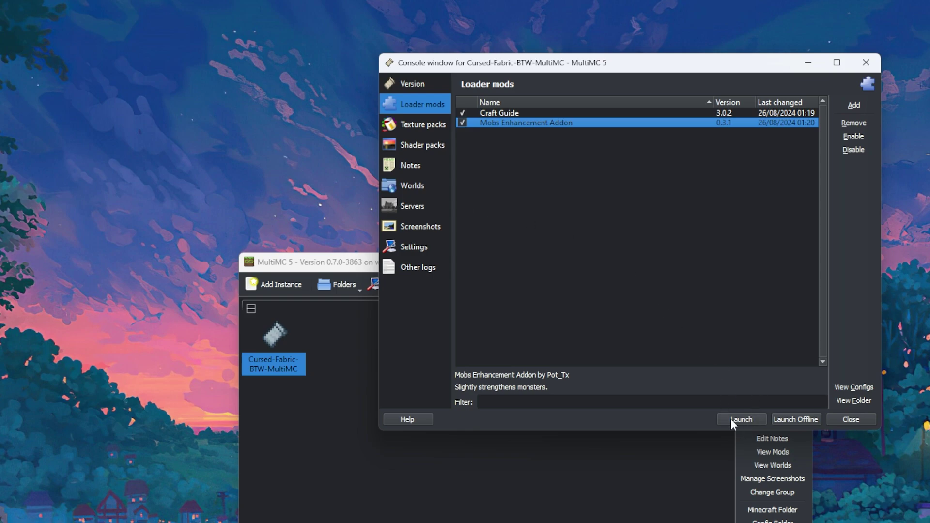
pyautogui.click(407, 90)
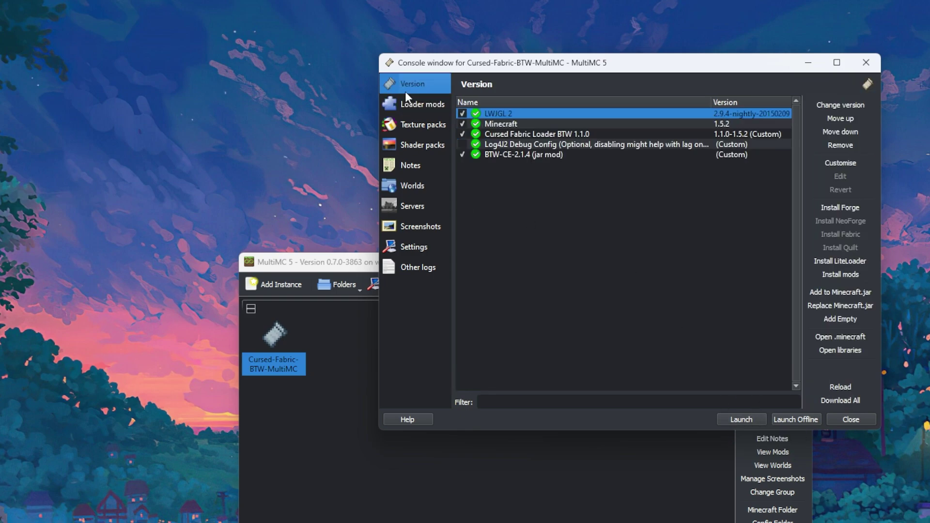
# - Close the instance editor and launch Cursed-Fabric-BTW-MultiMC into Minecraft 1.5.2
pyautogui.click(872, 61)
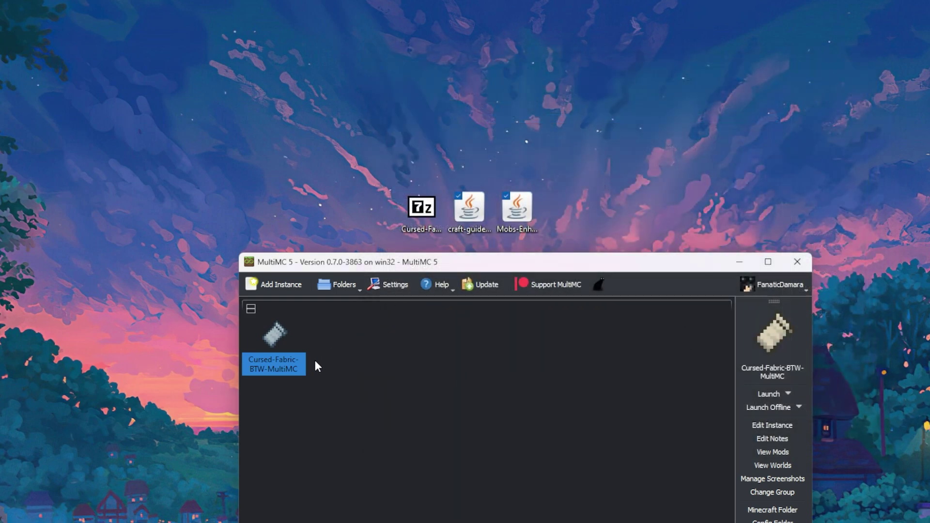
pyautogui.doubleClick(280, 333)
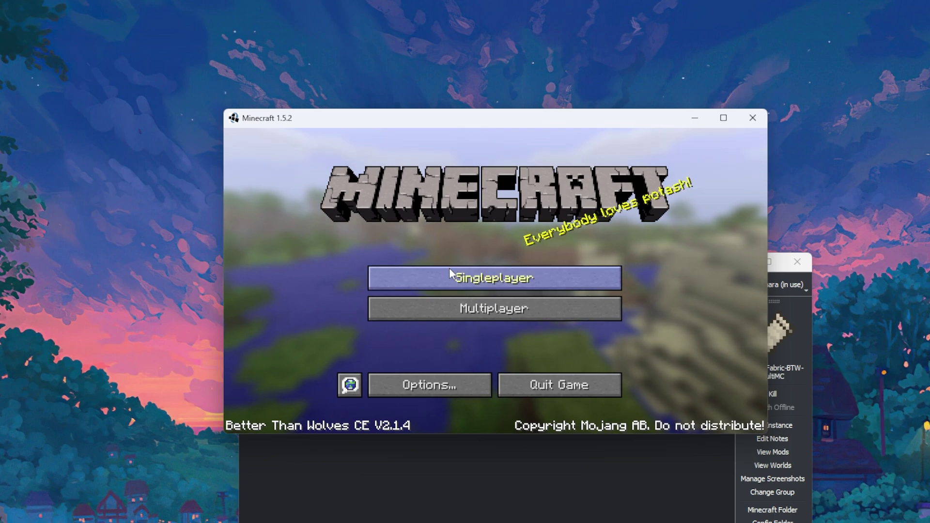
# - Set the field of view to 99 and the video brightness to Bright
pyautogui.click(427, 385)
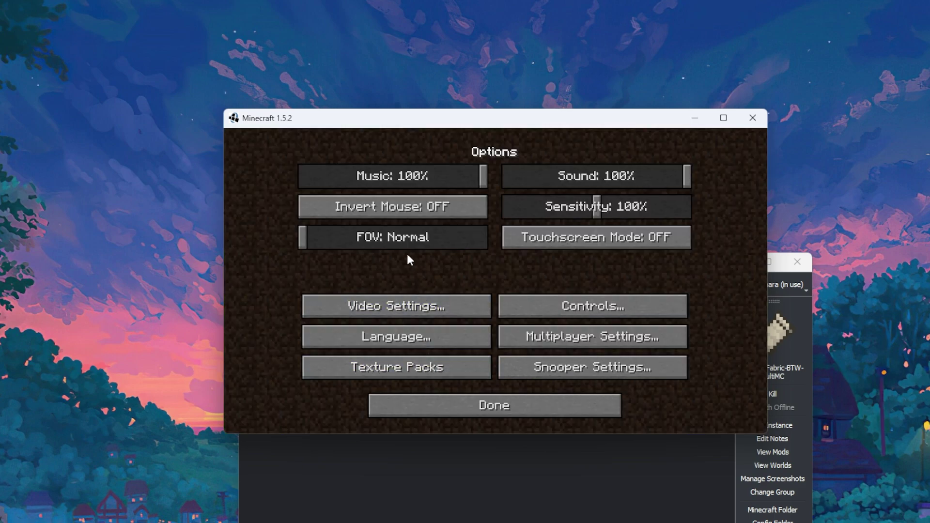
pyautogui.moveTo(407, 239); pyautogui.dragTo(442, 238)
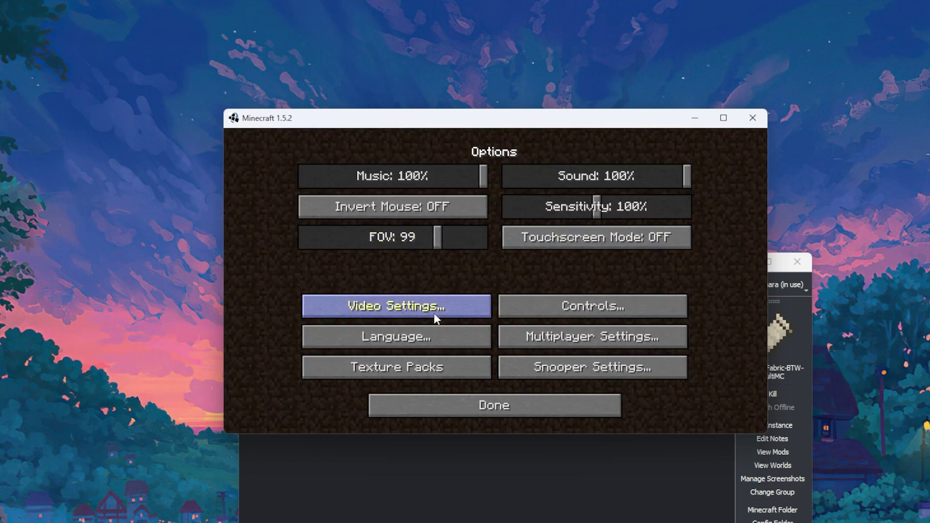
pyautogui.click(447, 304)
pyautogui.moveTo(420, 304); pyautogui.dragTo(504, 310)
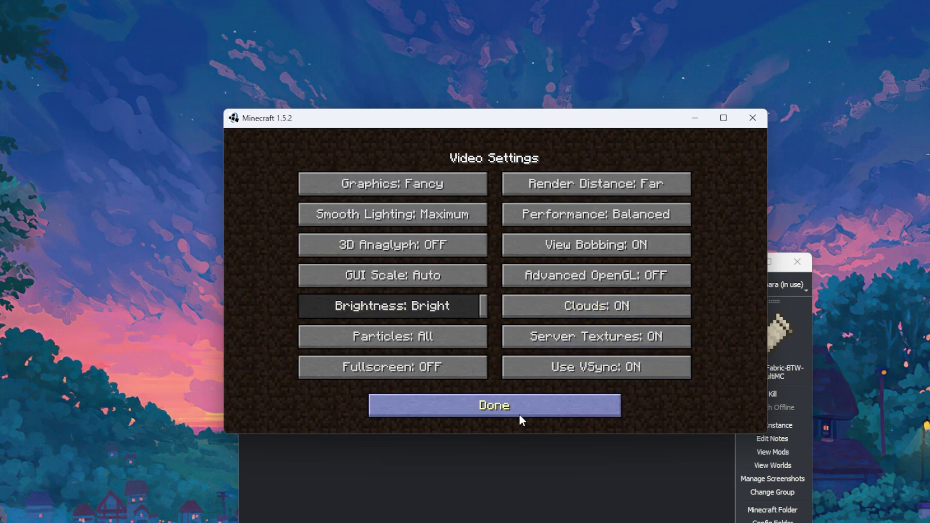
pyautogui.click(503, 412)
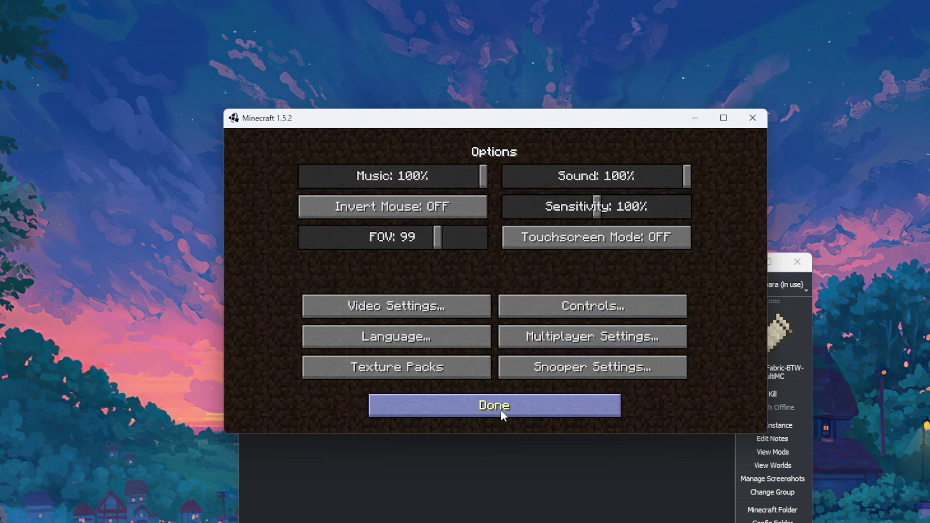
# - Review the key bindings and return to the main menu
pyautogui.click(579, 306)
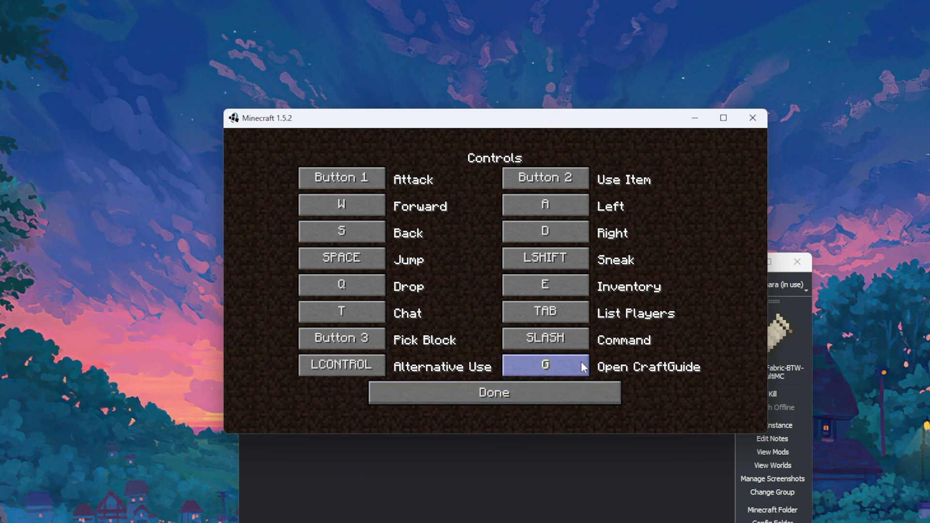
pyautogui.click(481, 398)
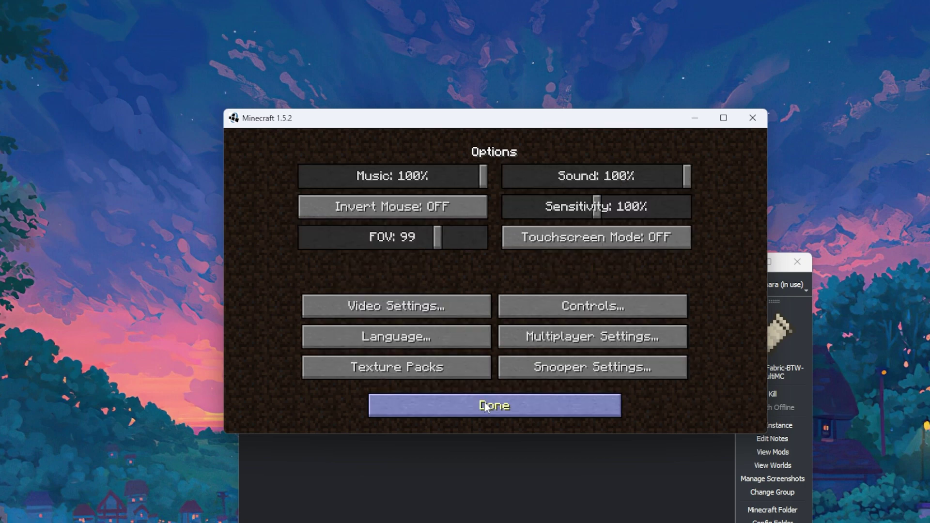
pyautogui.click(483, 402)
# - Create and load 'New World' as a Hardcore Survival world on Standard difficulty
pyautogui.click(489, 282)
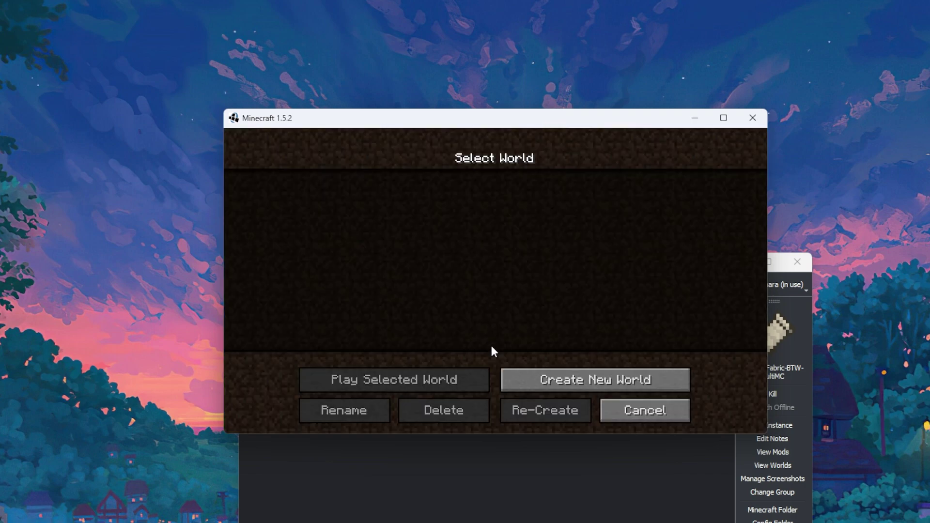
pyautogui.click(581, 380)
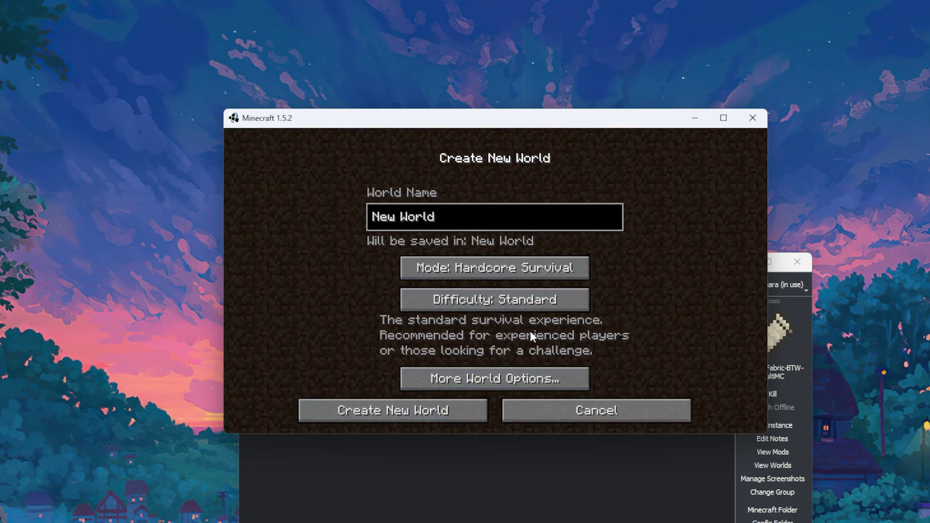
pyautogui.click(473, 379)
pyautogui.click(522, 382)
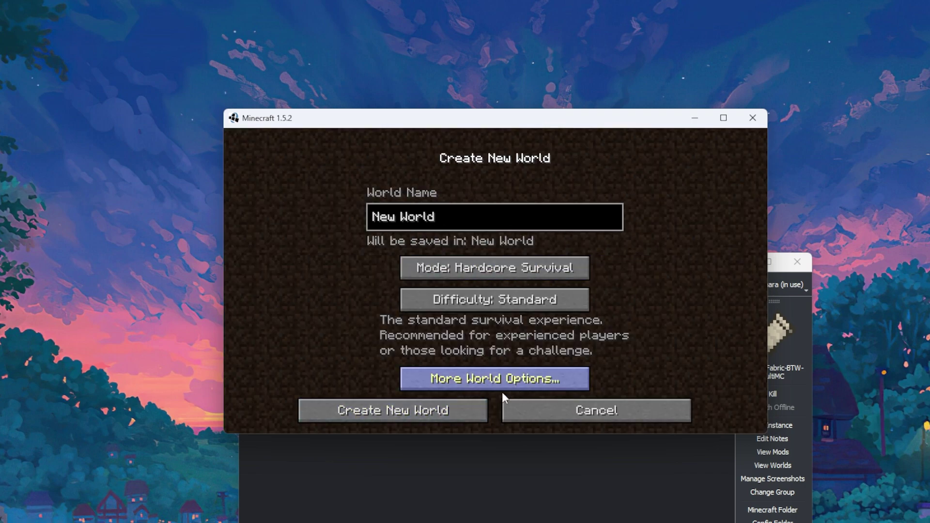
pyautogui.click(400, 418)
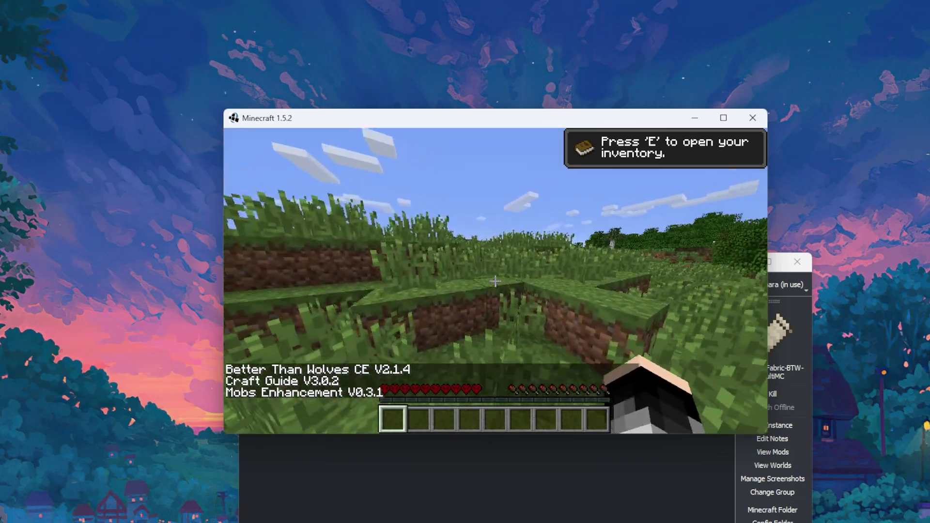
# - Break the grass block in front to gather piles of dirt, then open the inventory
pyautogui.press('t')
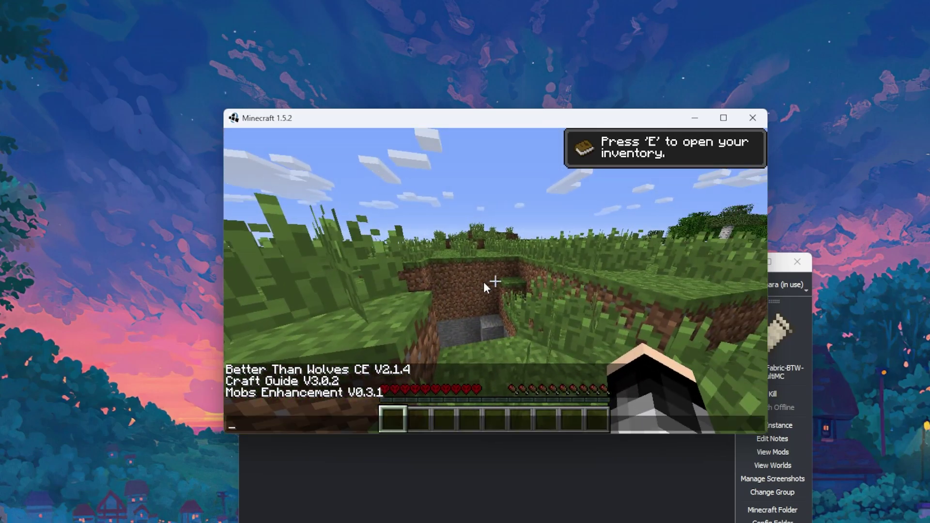
pyautogui.press('Escape')
pyautogui.click(495, 281)
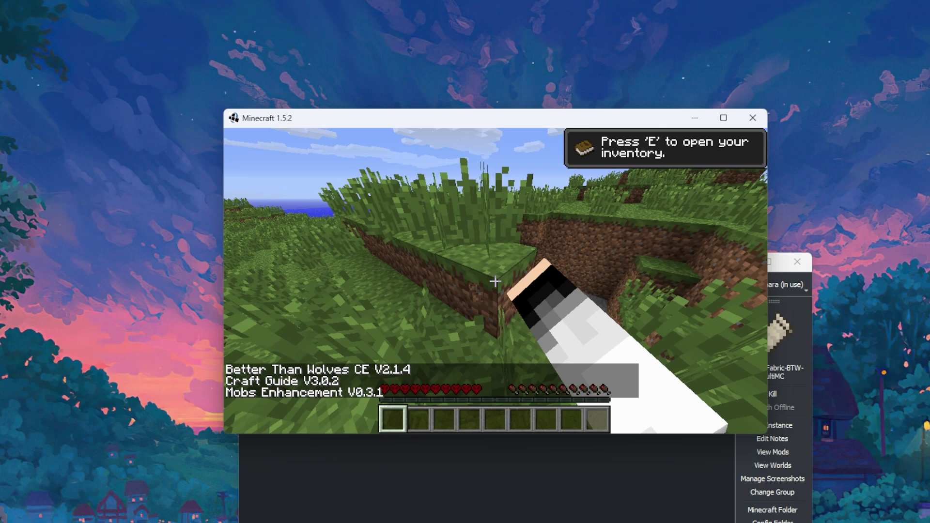
pyautogui.click(495, 281)
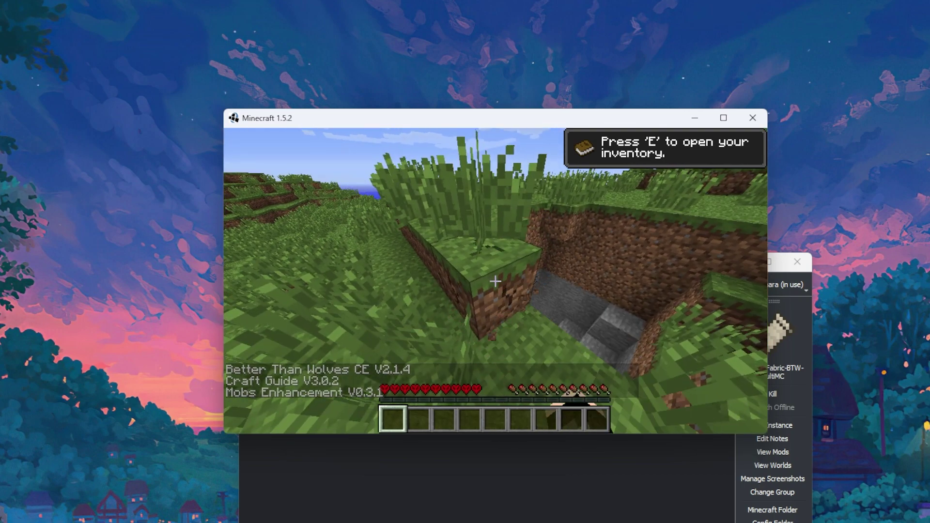
pyautogui.click(495, 281)
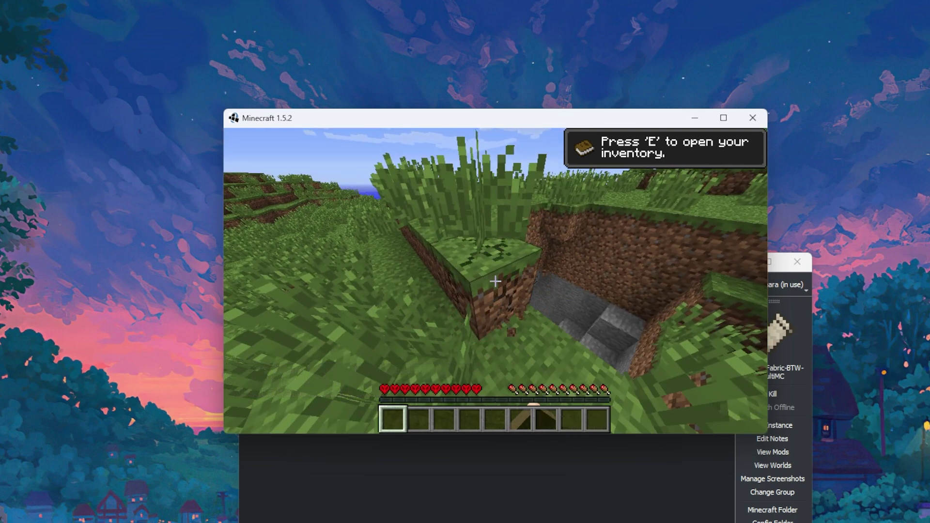
pyautogui.click(495, 281)
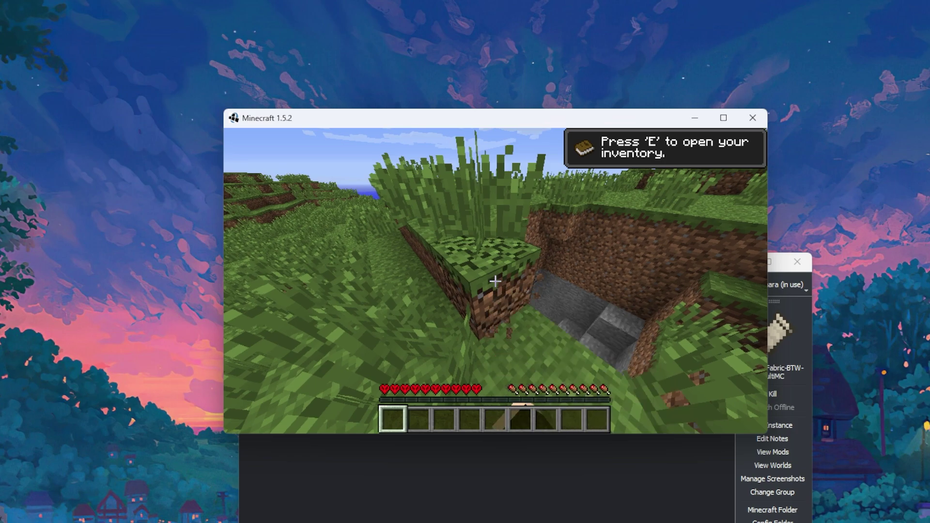
pyautogui.press('e')
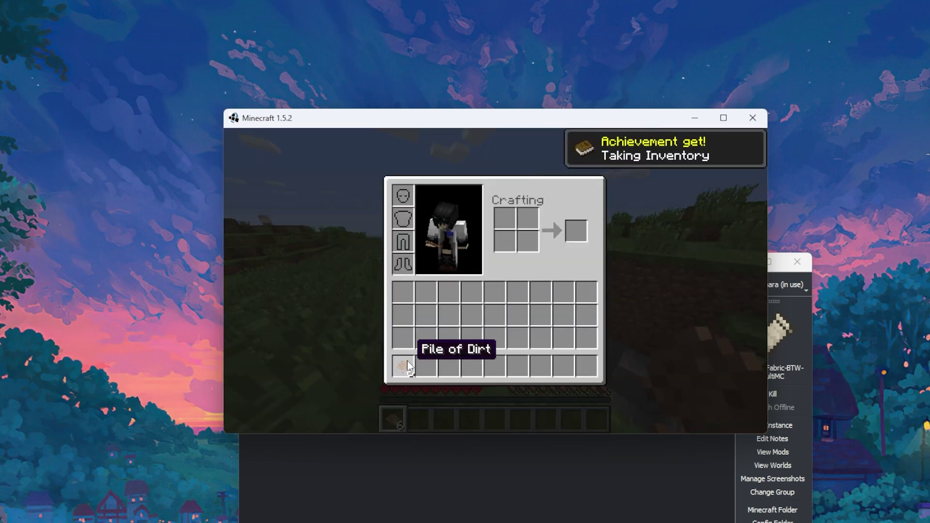
# - Search 'dirt' in Craft Guide and view the Dirt Slab and Pile of Dirt recipes
pyautogui.press('e')
pyautogui.press('r')
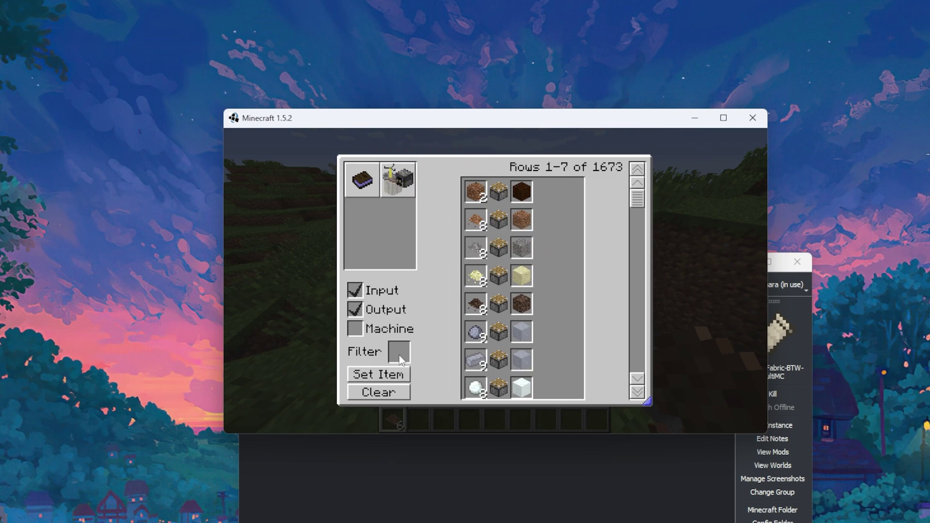
pyautogui.click(374, 376)
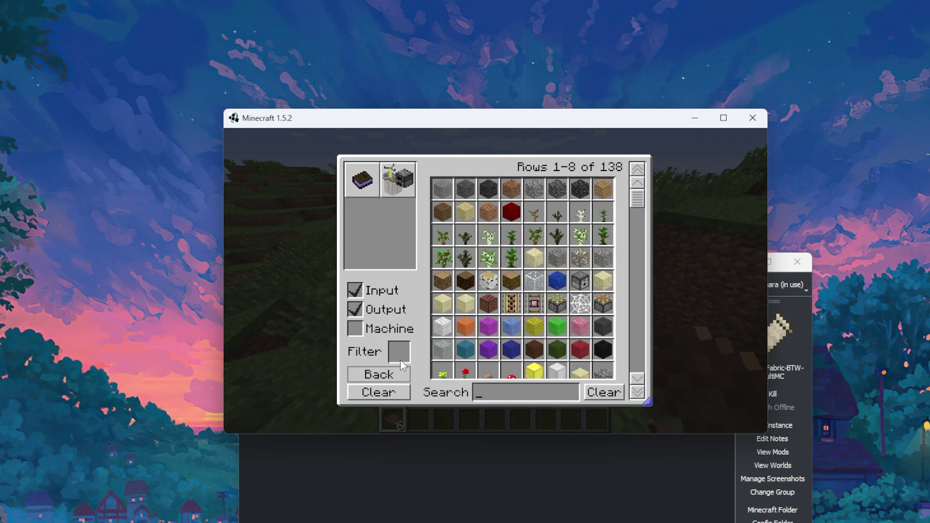
pyautogui.scroll(-12, 538, 273)
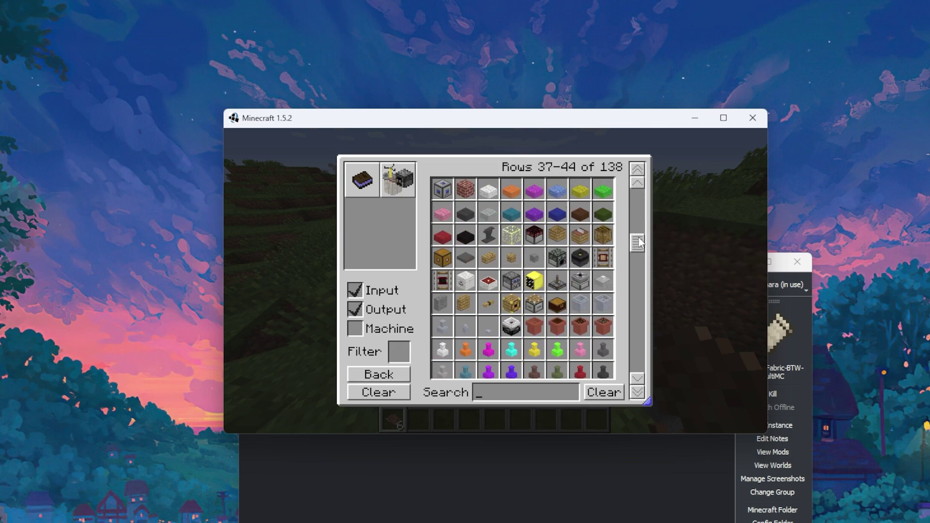
pyautogui.moveTo(639, 242); pyautogui.dragTo(638, 320)
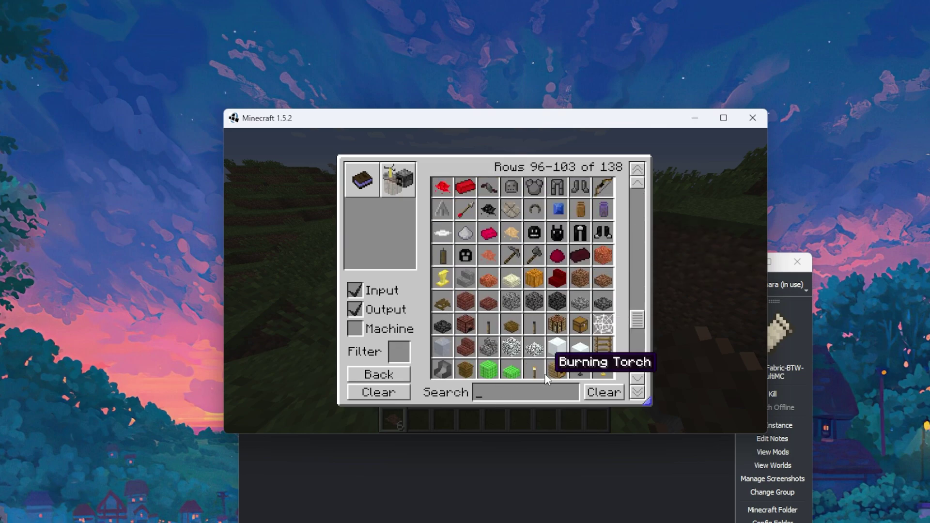
pyautogui.write('dirt')
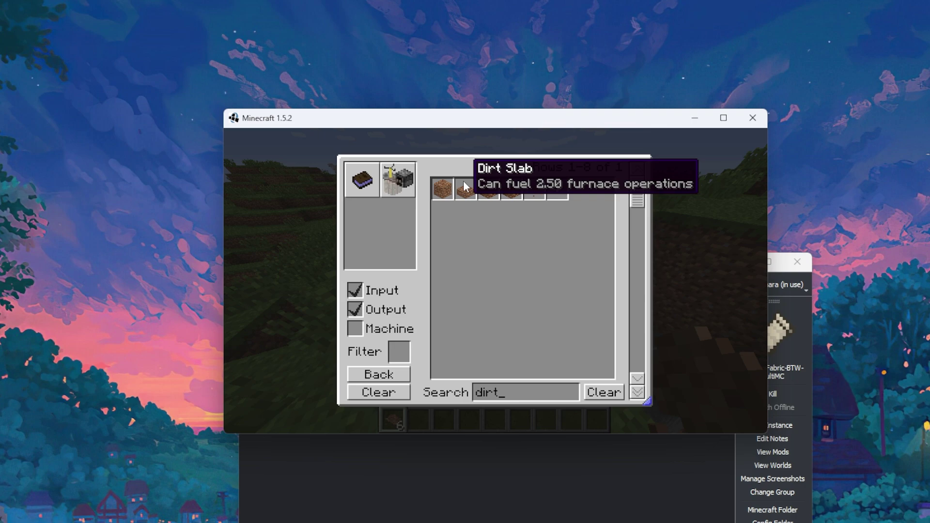
pyautogui.click(463, 187)
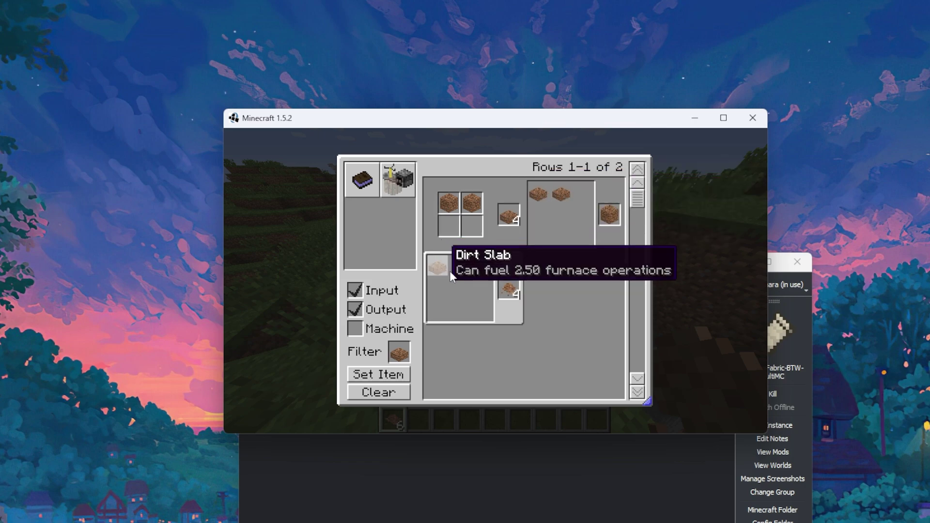
pyautogui.click(507, 290)
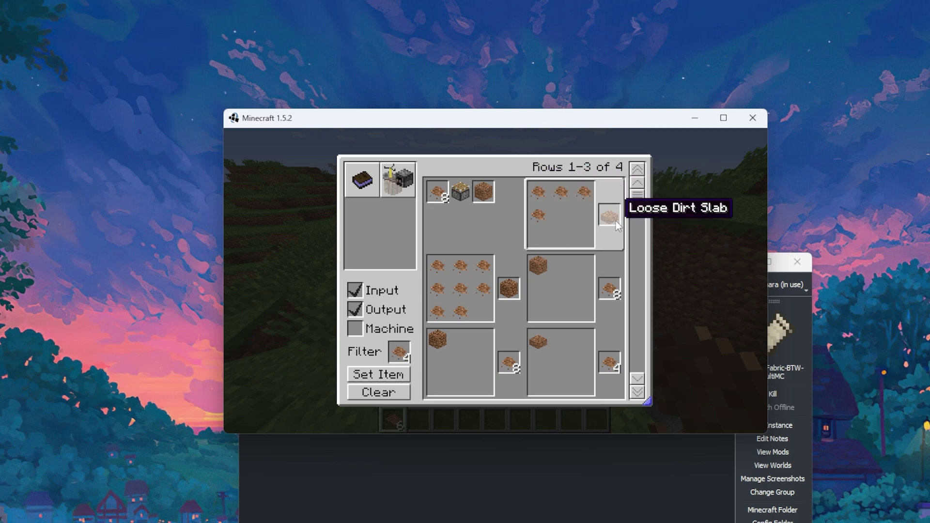
pyautogui.press('Escape')
# - Craft a dirt block from four dirt piles in the 2x2 inventory grid and store it
pyautogui.press('e')
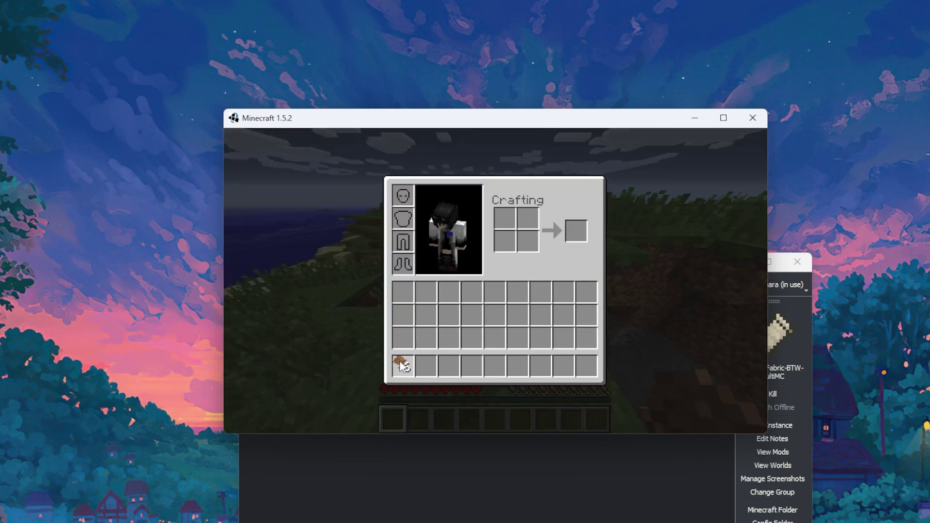
pyautogui.click(402, 366)
pyautogui.rightClick(505, 218)
pyautogui.rightClick(504, 240)
pyautogui.rightClick(528, 241)
pyautogui.rightClick(527, 218)
pyautogui.click(517, 316)
pyautogui.click(576, 230)
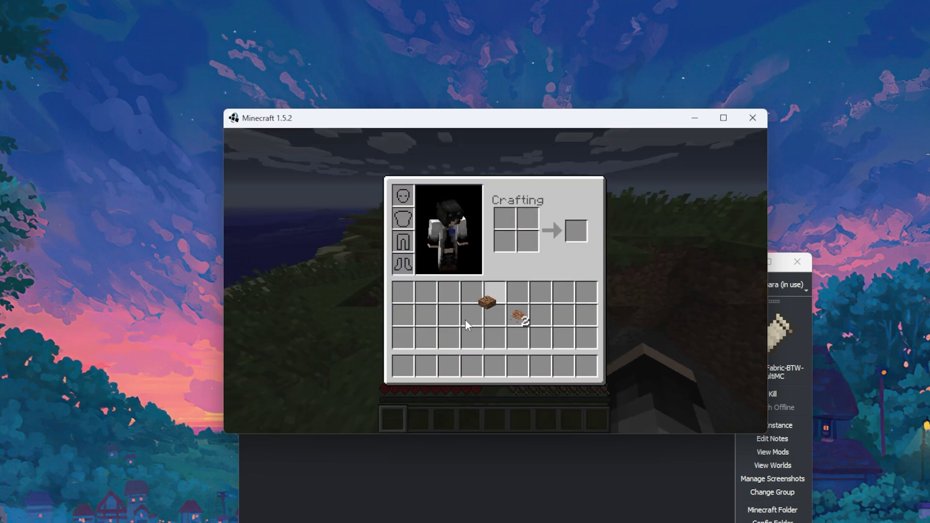
pyautogui.click(401, 365)
pyautogui.press('e')
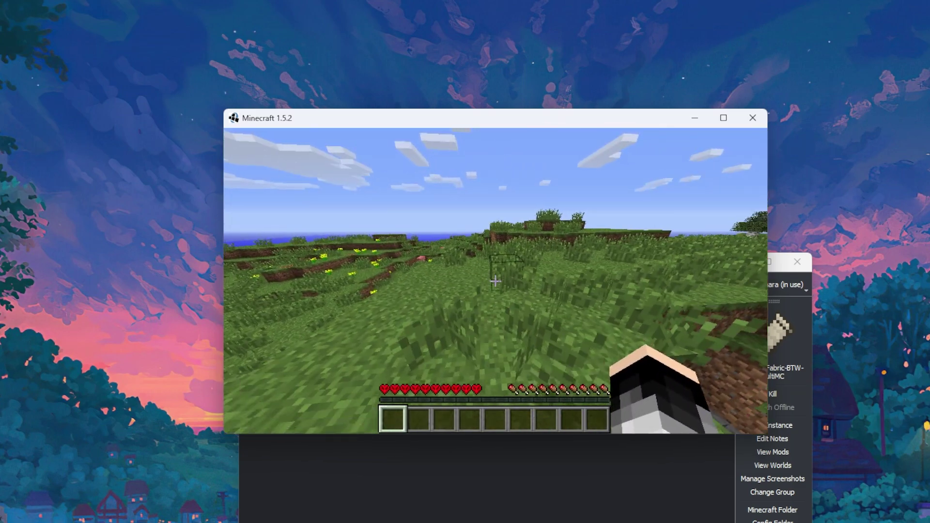
# - Walk across the grassland, down the ledge past the pig, toward the pigs and open field
pyautogui.press('w')
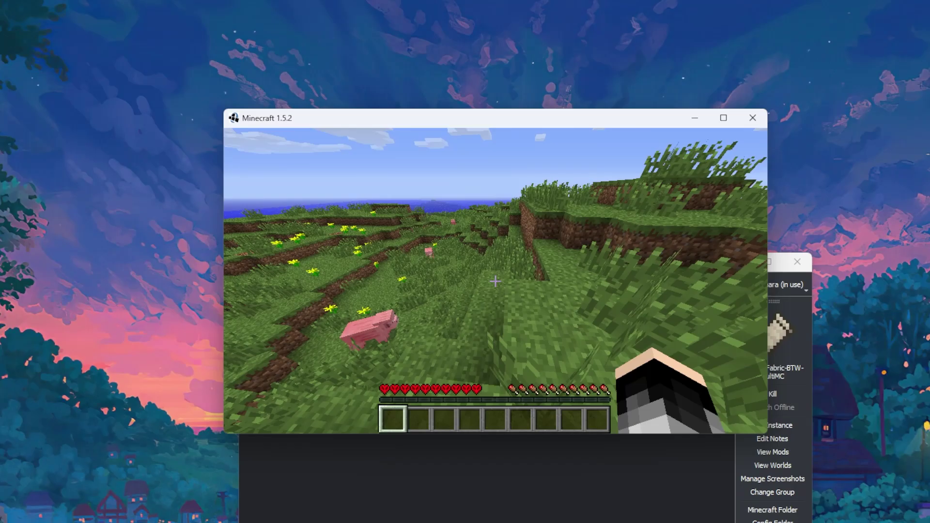
pyautogui.press('w')
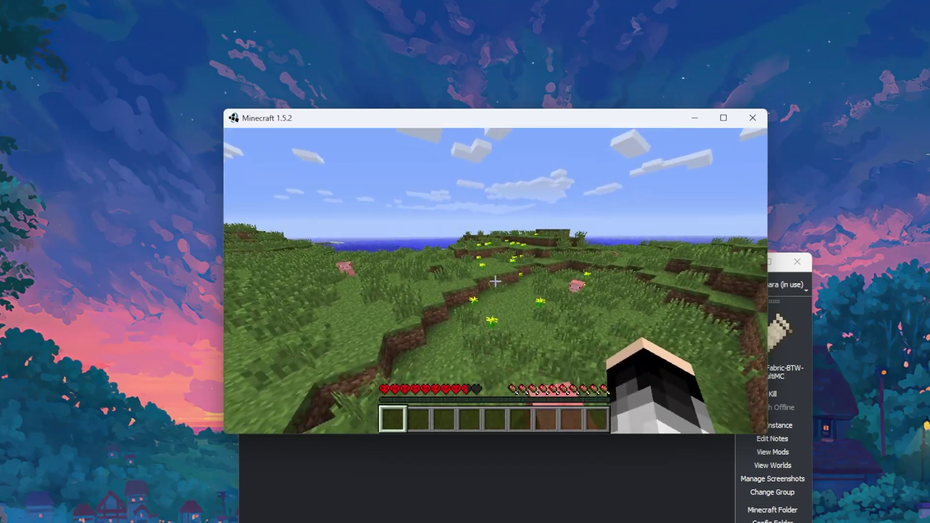
pyautogui.press('w')
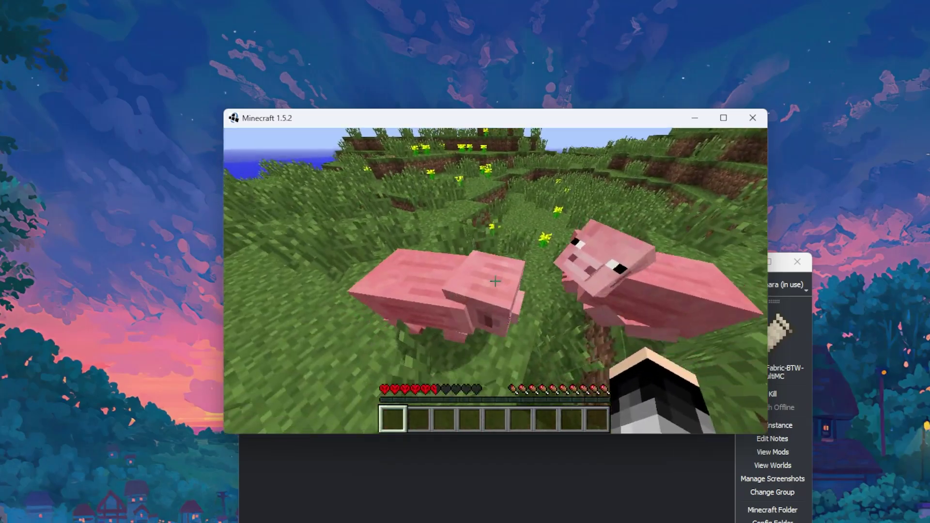
pyautogui.press('w')
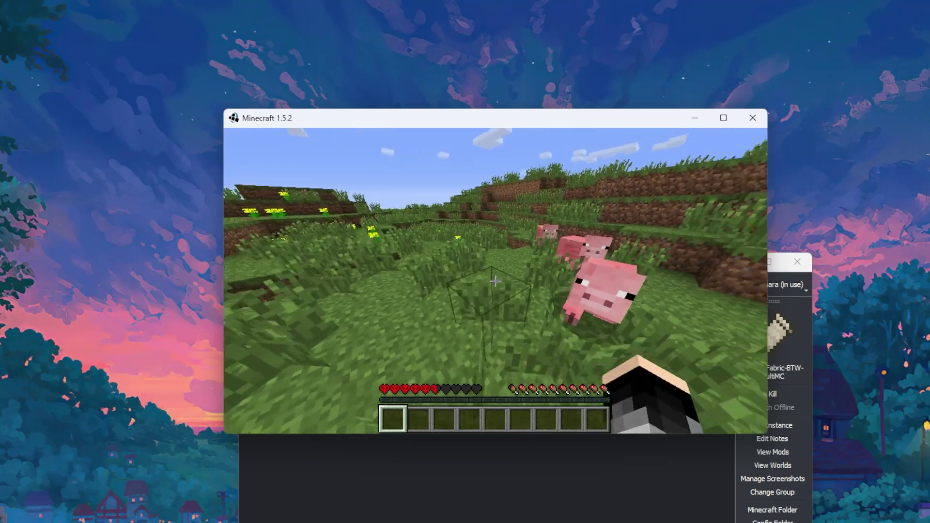
pyautogui.press('w')
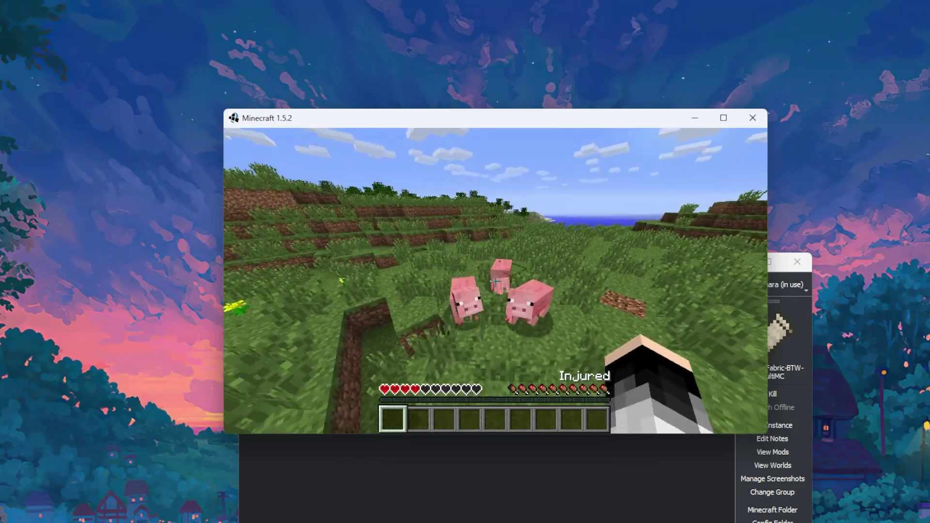